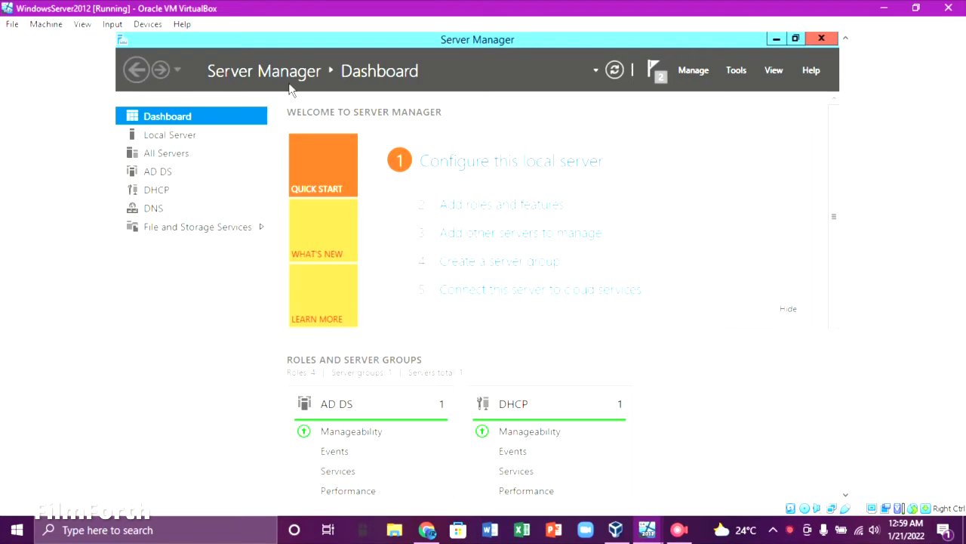
Open Server Manager's Manage menu to reach Add Roles and Features.
left_click(698, 73)
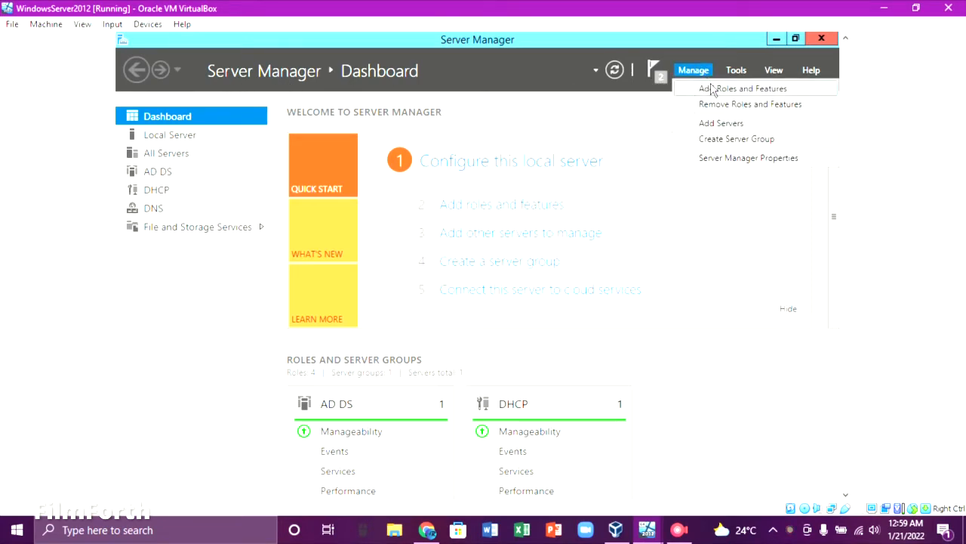
Run a role-based Add Roles and Features install on the local server, selecting Remote Access.
left_click(710, 89)
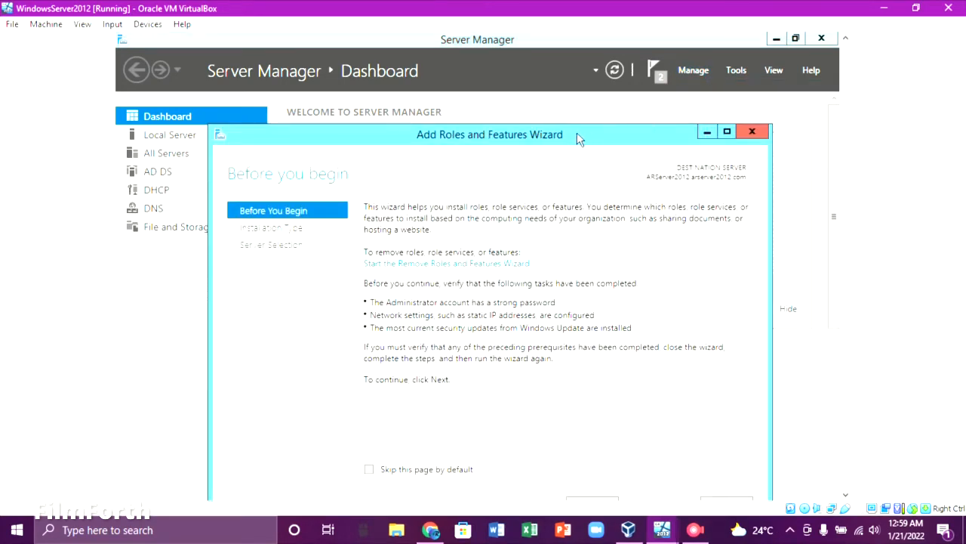
left_click_drag(577, 132, 577, 89)
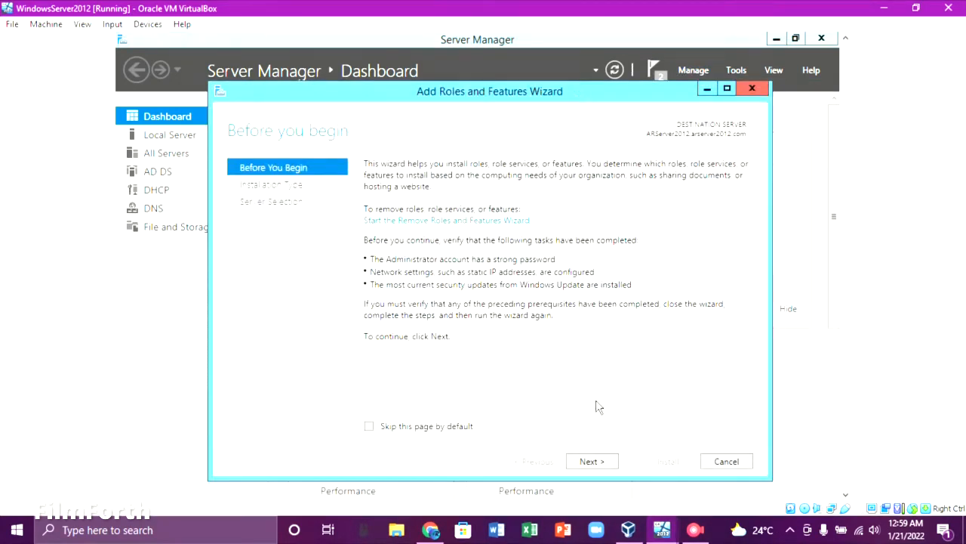
left_click(592, 461)
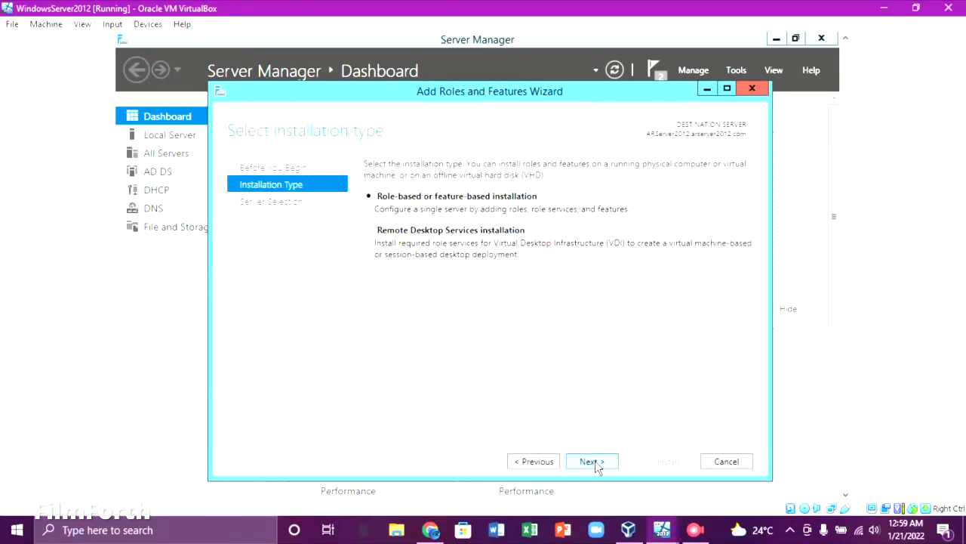
left_click(592, 462)
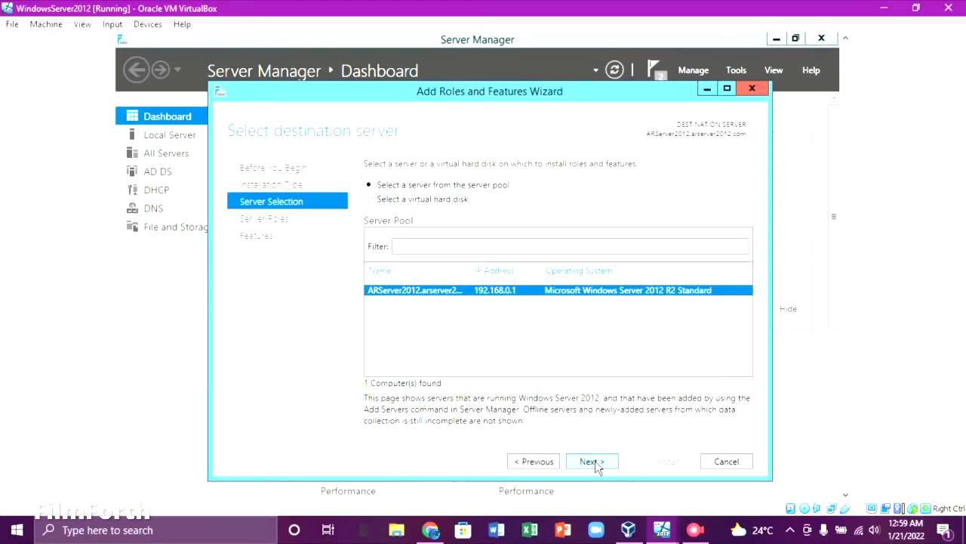
left_click(595, 463)
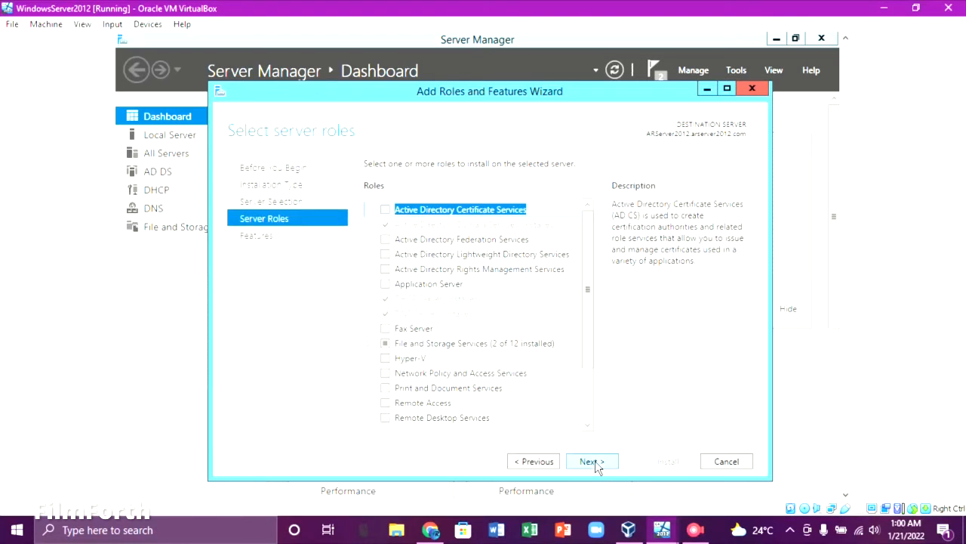
left_click(386, 405)
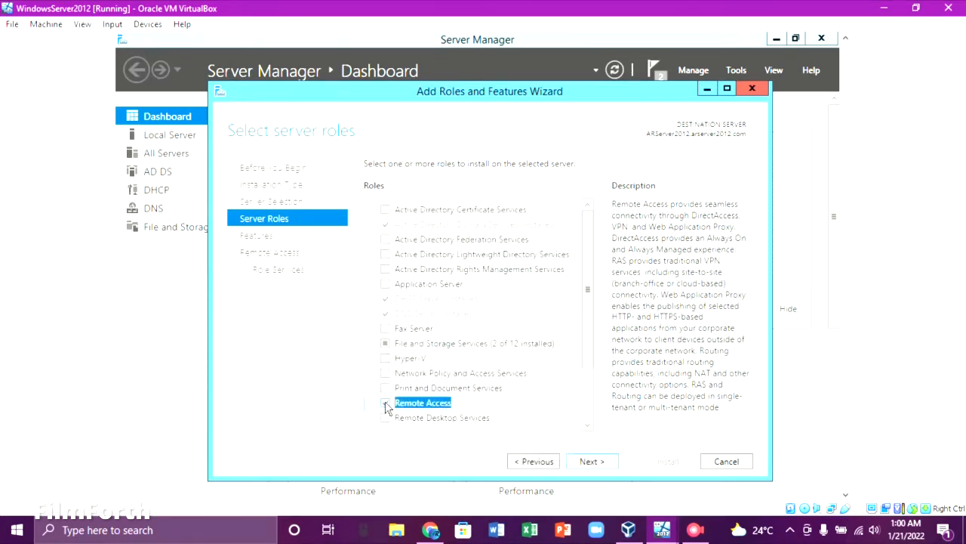
left_click(590, 461)
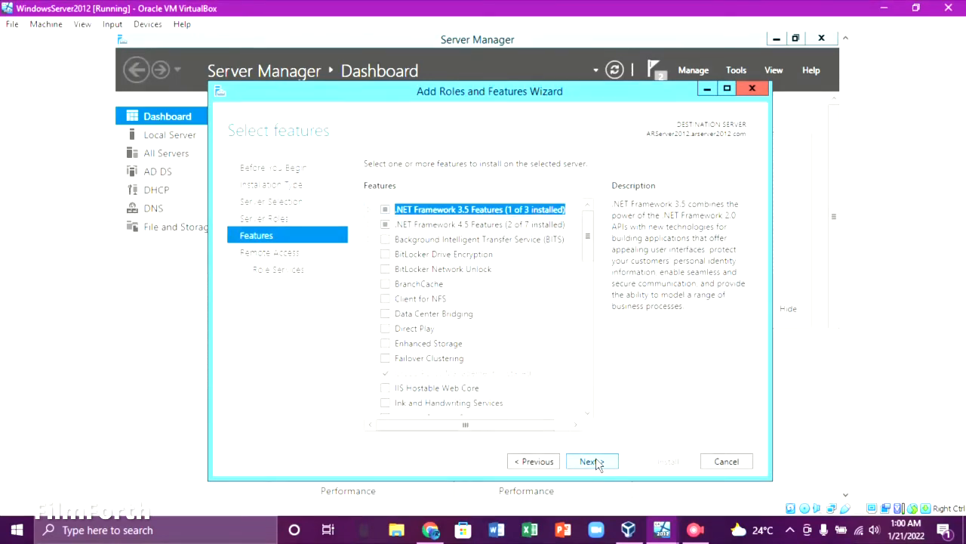
left_click(590, 461)
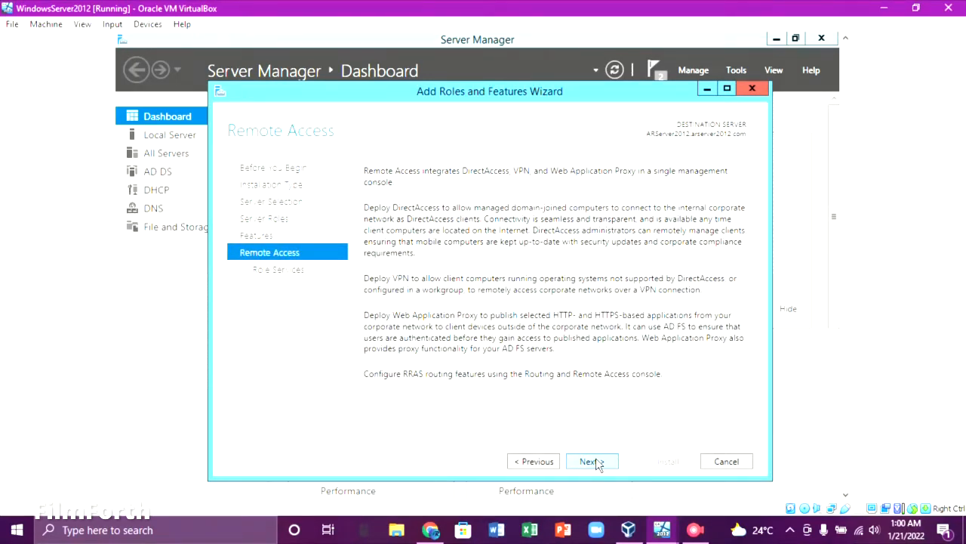
Add the DirectAccess and VPN (RAS) role service with its required features, keeping default IIS services.
left_click(594, 461)
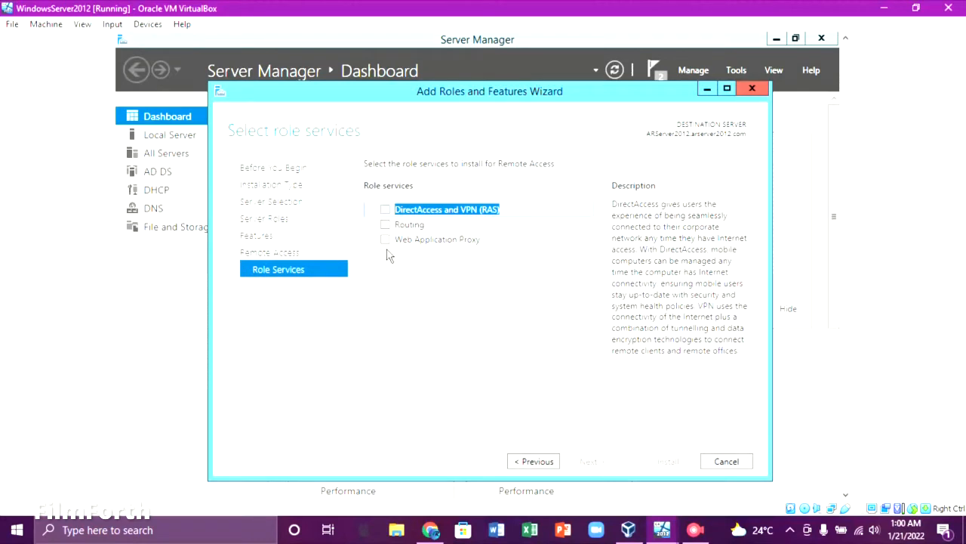
left_click(385, 210)
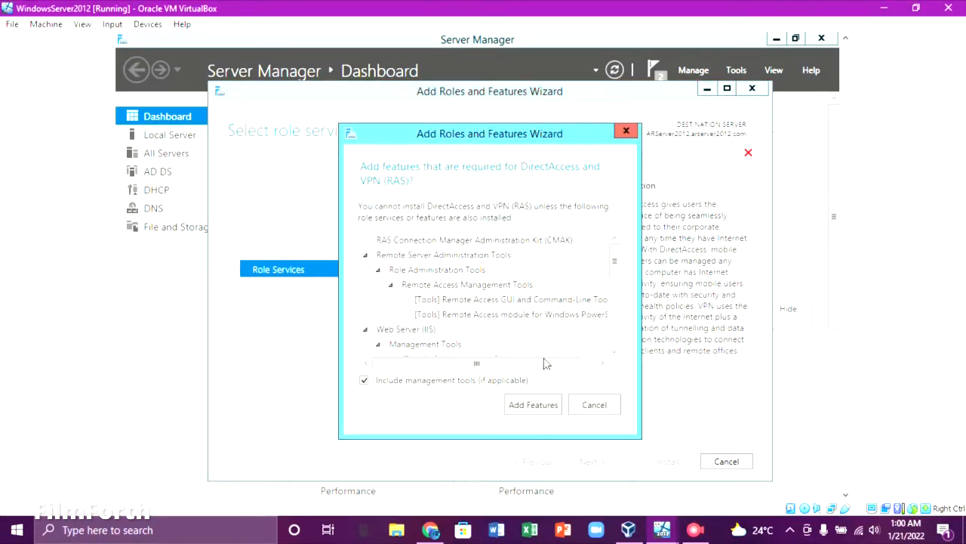
left_click(549, 405)
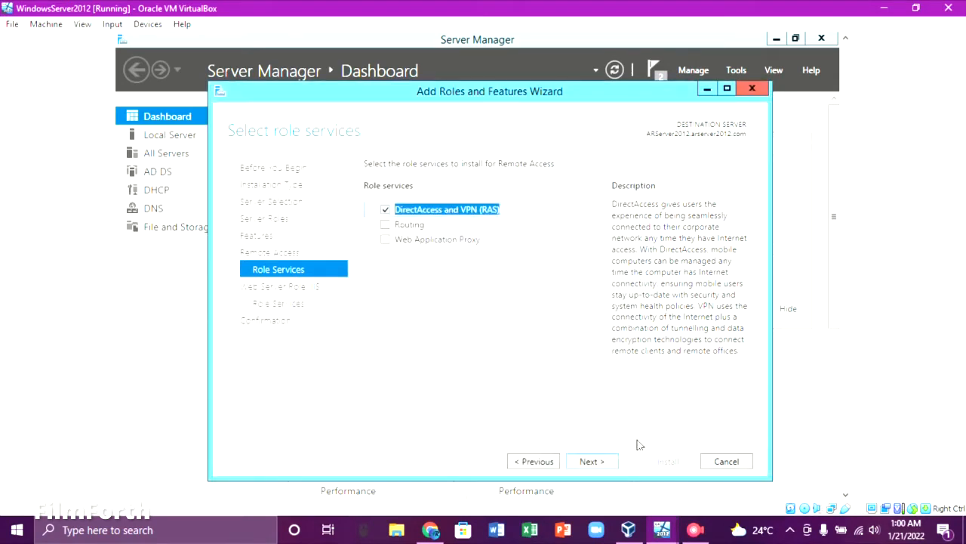
left_click(593, 465)
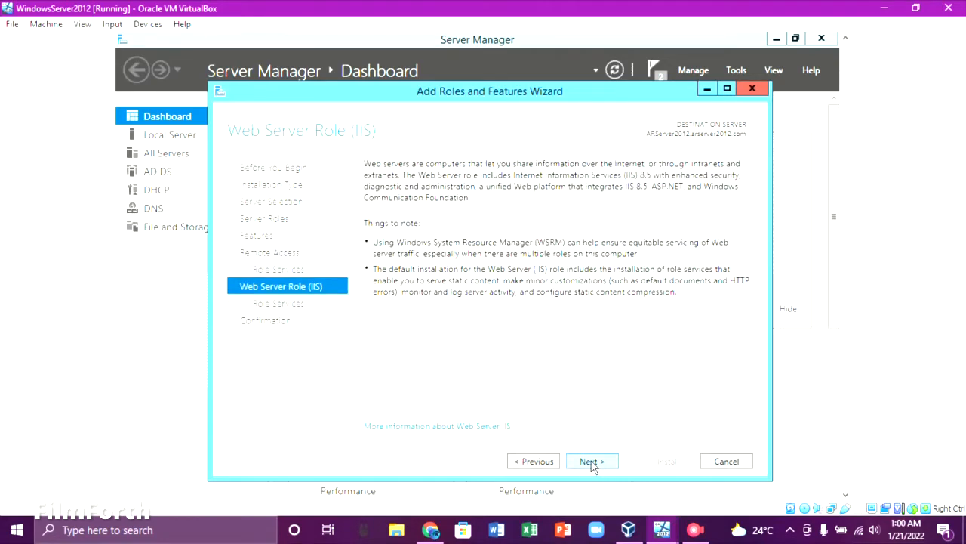
left_click(593, 464)
left_click(593, 463)
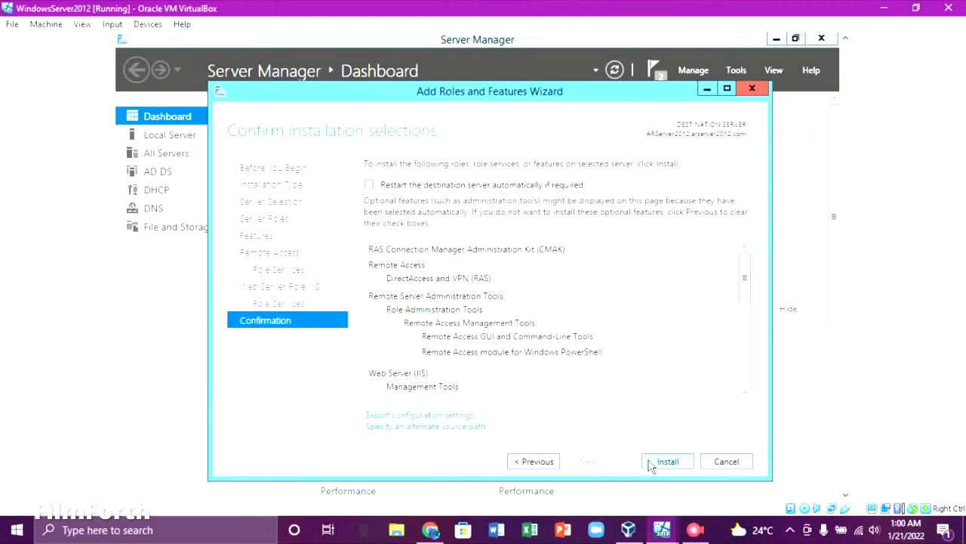
Allow automatic restart of the destination server and install Remote Access.
left_click(370, 185)
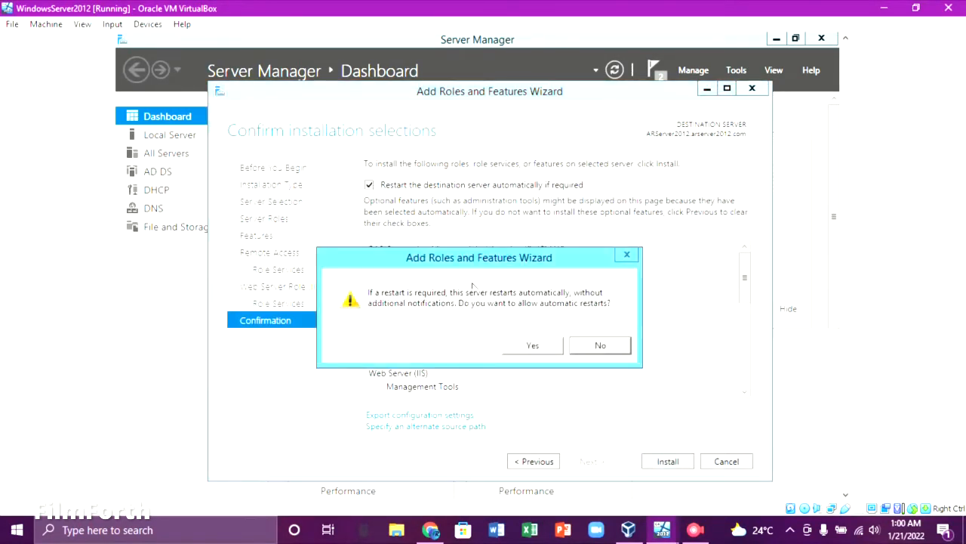
left_click(527, 346)
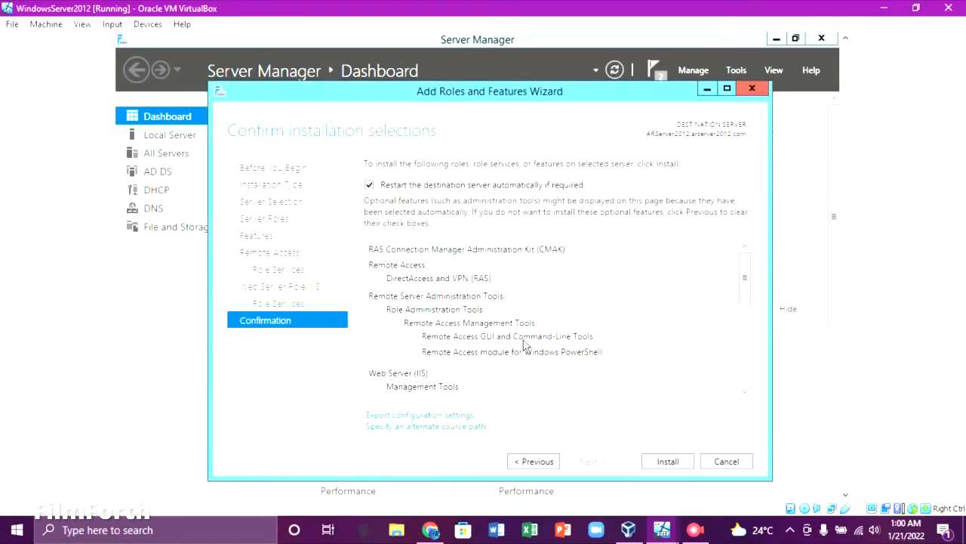
left_click(665, 461)
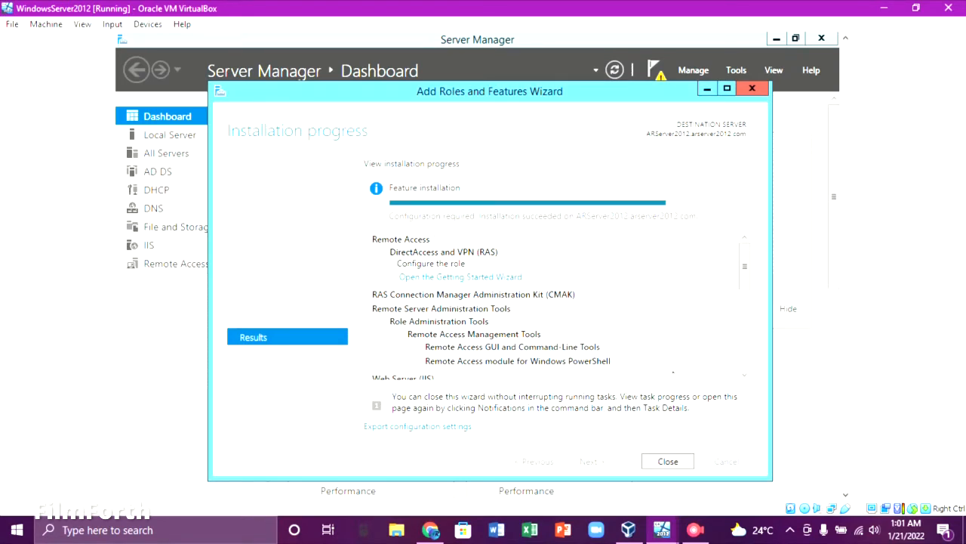
Close the wizard and review the Remote Access post-deployment configuration task details.
left_click(668, 461)
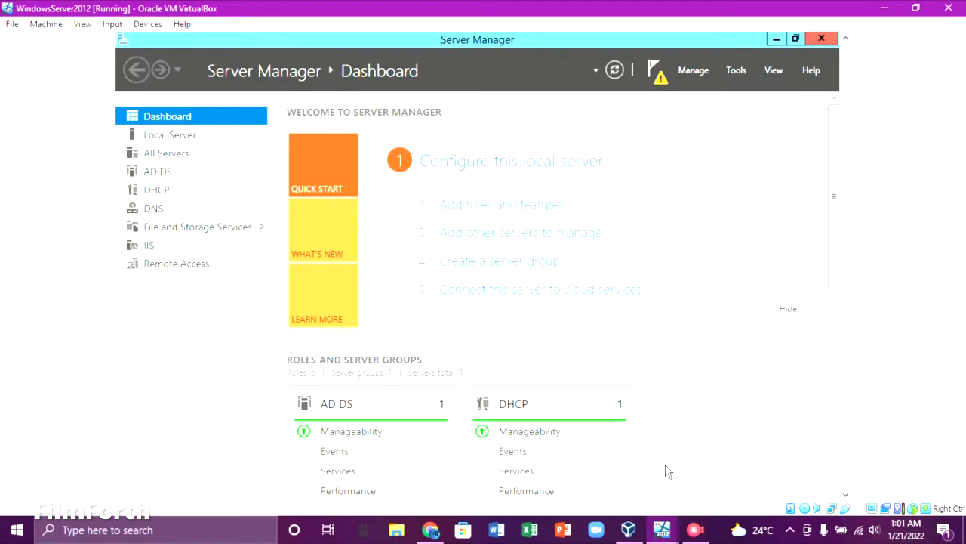
left_click(196, 270)
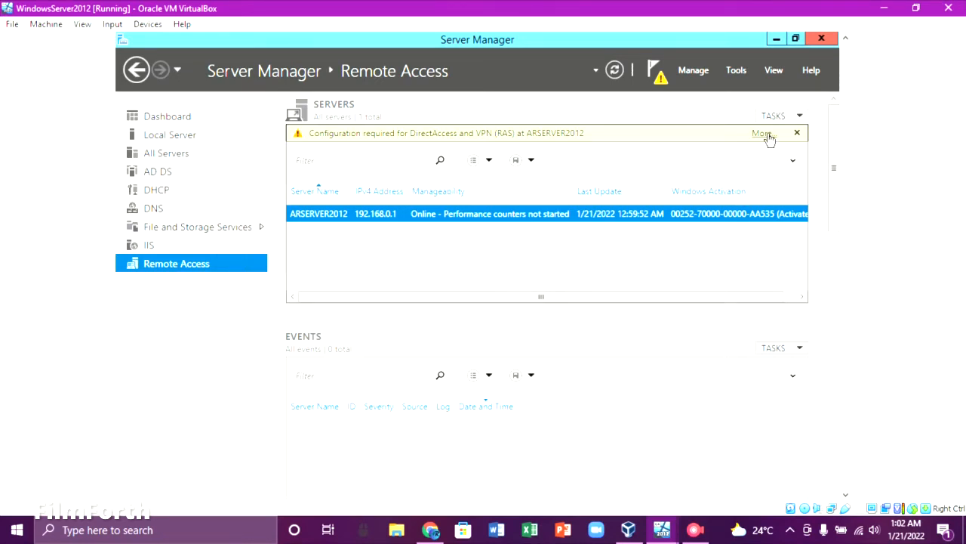
left_click(763, 133)
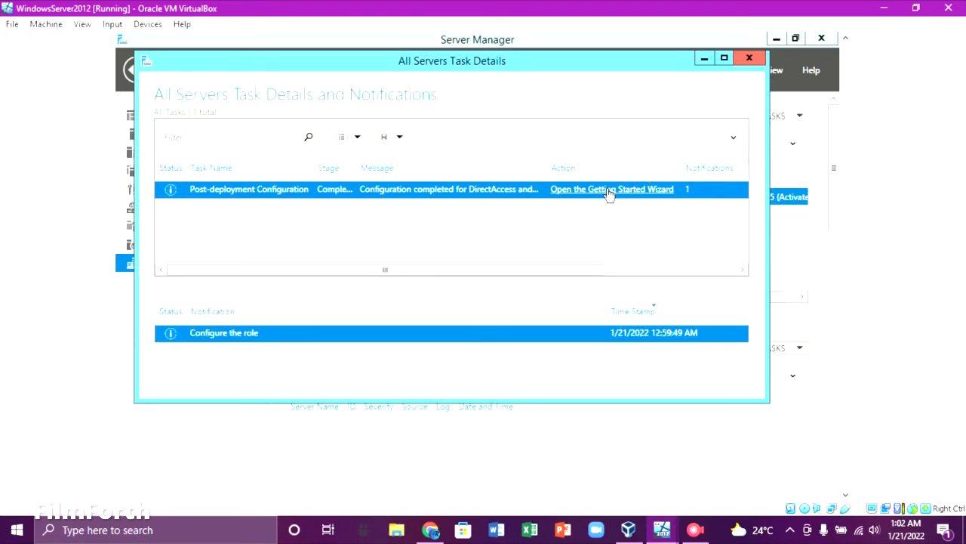
left_click(749, 62)
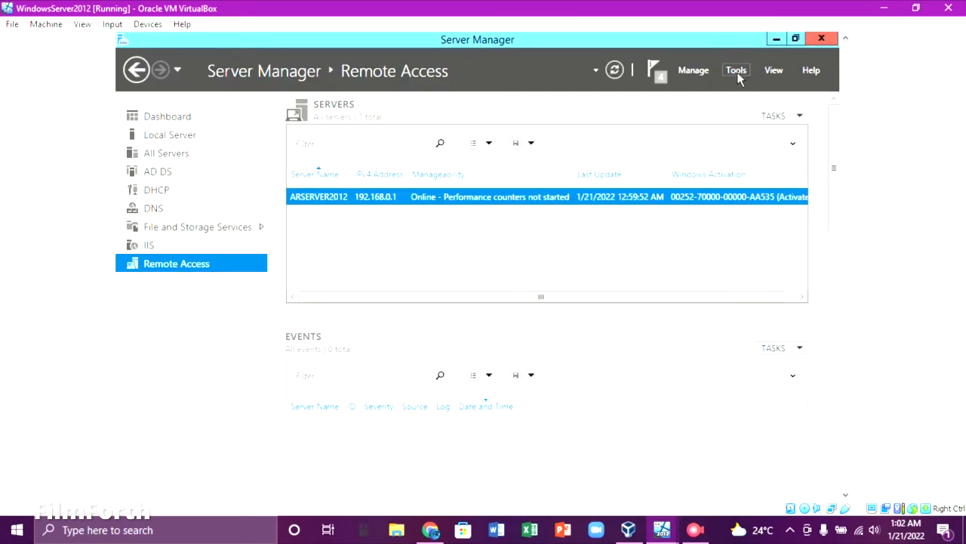
Launch Remote Access Management from Tools and run the DirectAccess and VPN Getting Started Wizard.
left_click(729, 72)
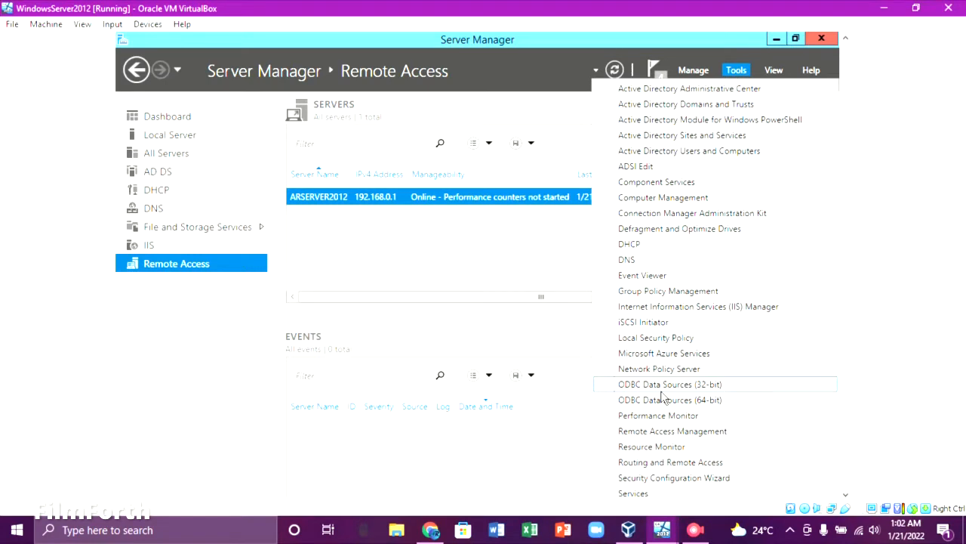
left_click(667, 434)
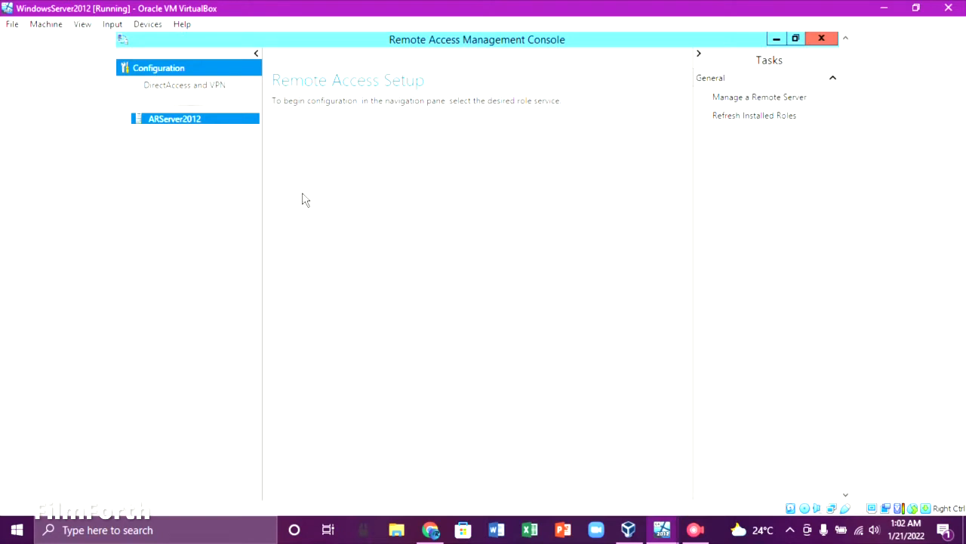
left_click(181, 85)
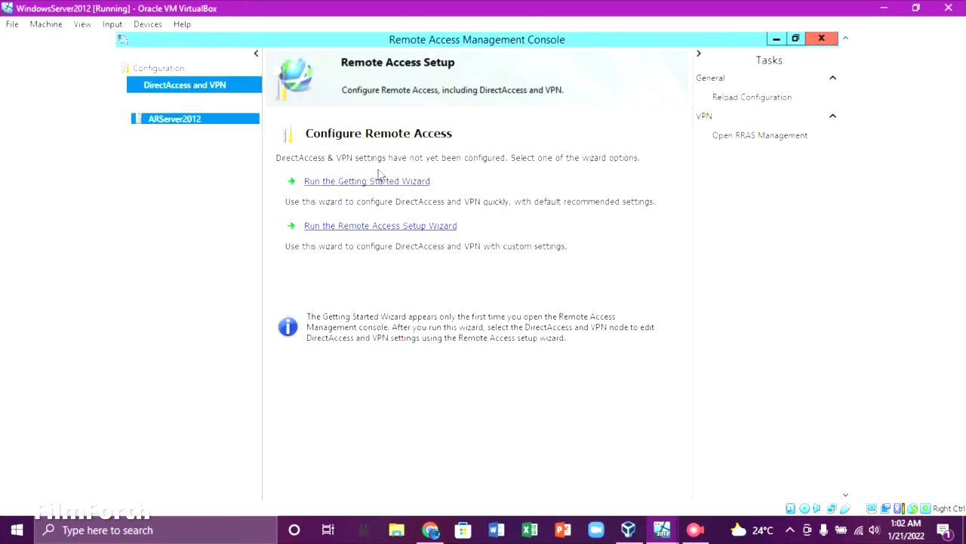
left_click(384, 182)
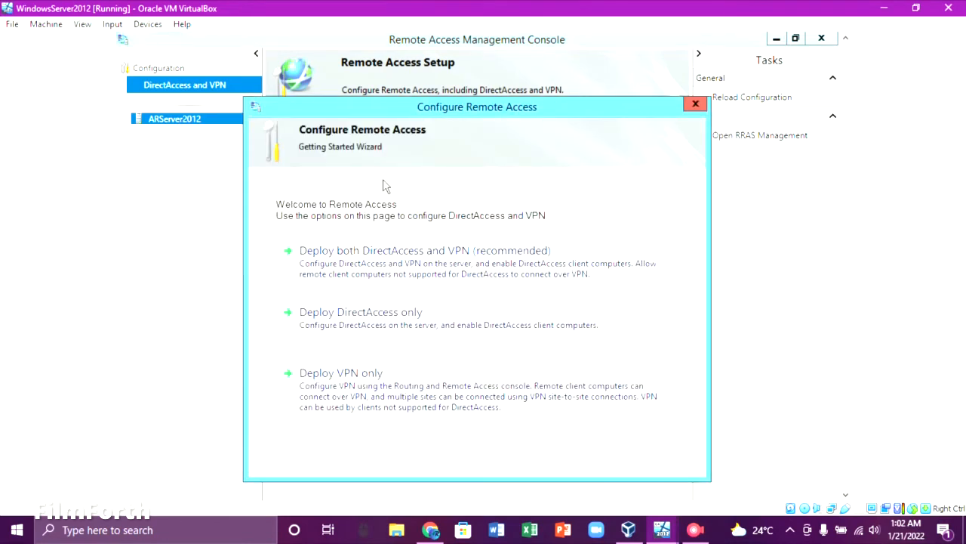
left_click_drag(423, 112, 444, 74)
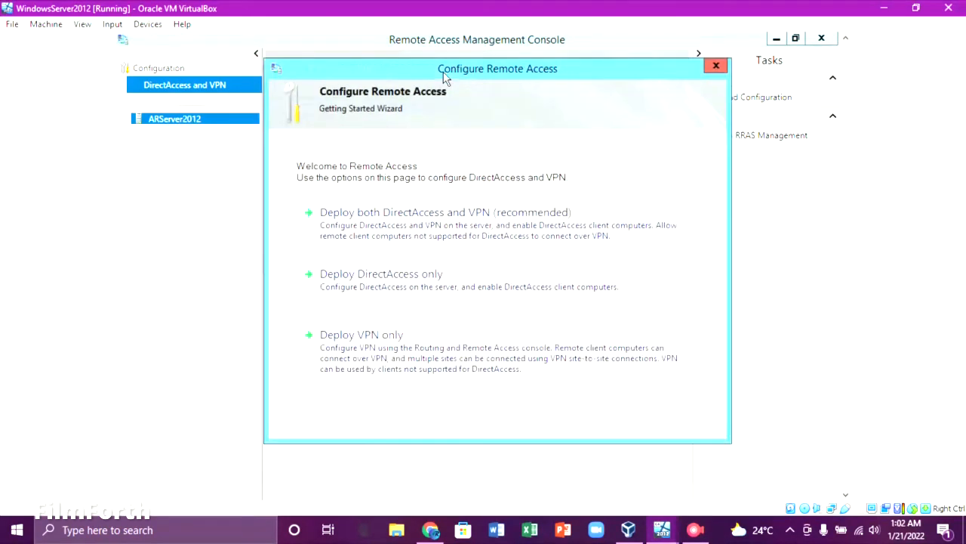
Choose to deploy VPN only and open ARSERVER2012's properties in Routing and Remote Access.
left_click(412, 349)
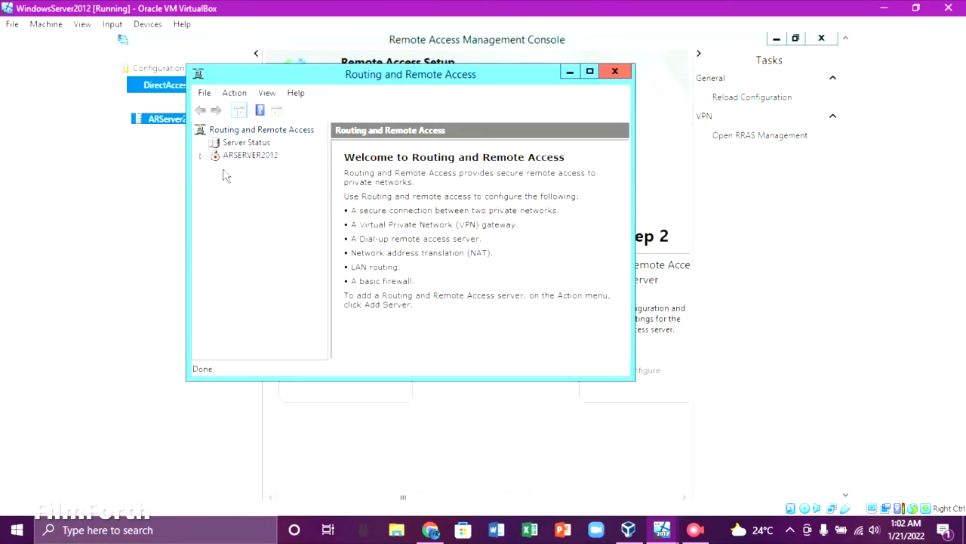
left_click(200, 156)
left_click(246, 156)
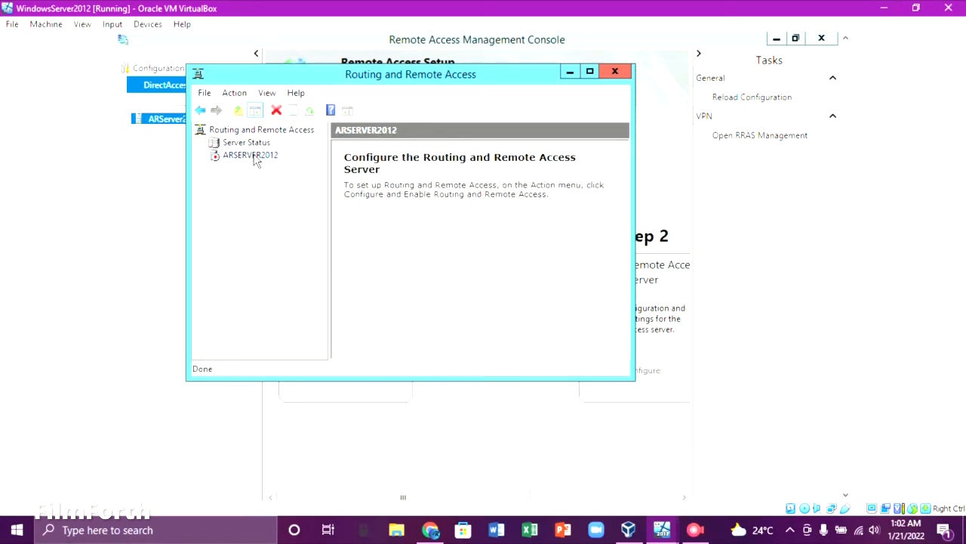
right_click(255, 160)
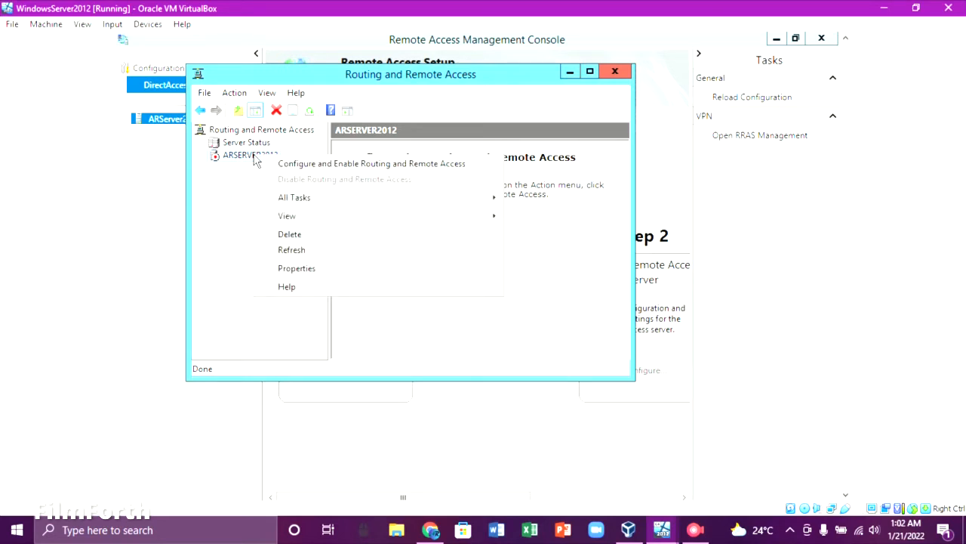
left_click(330, 270)
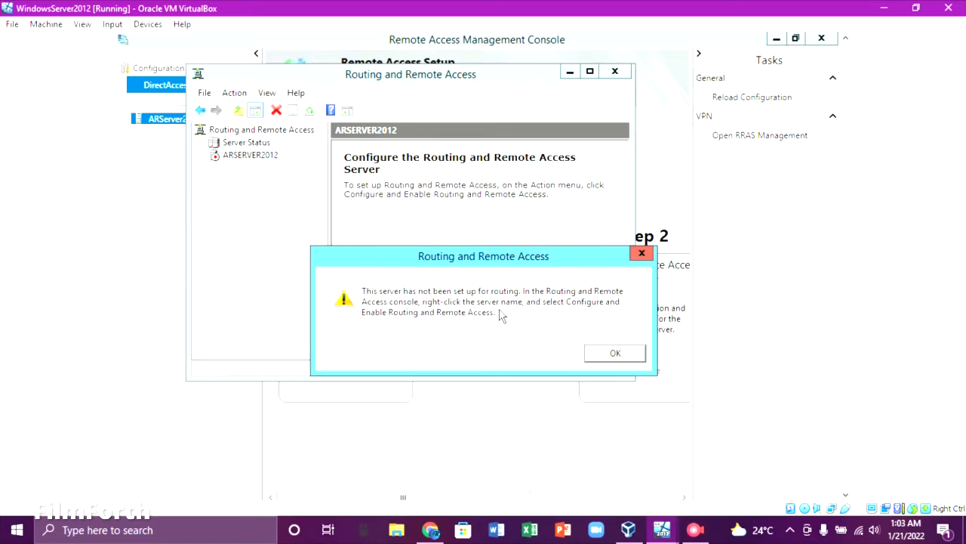
Dismiss the not-configured warning and start Configure and Enable Routing and Remote Access for ARSERVER2012.
left_click(618, 356)
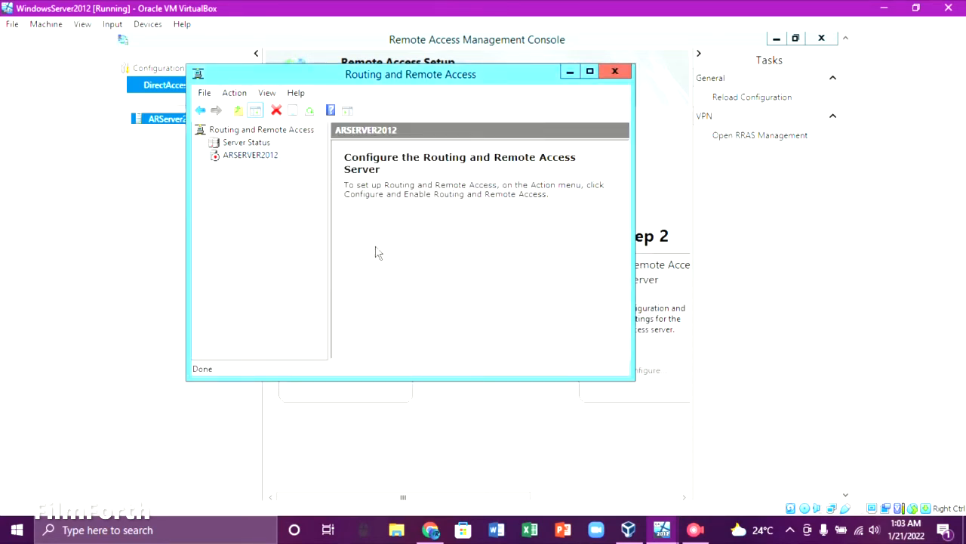
right_click(244, 162)
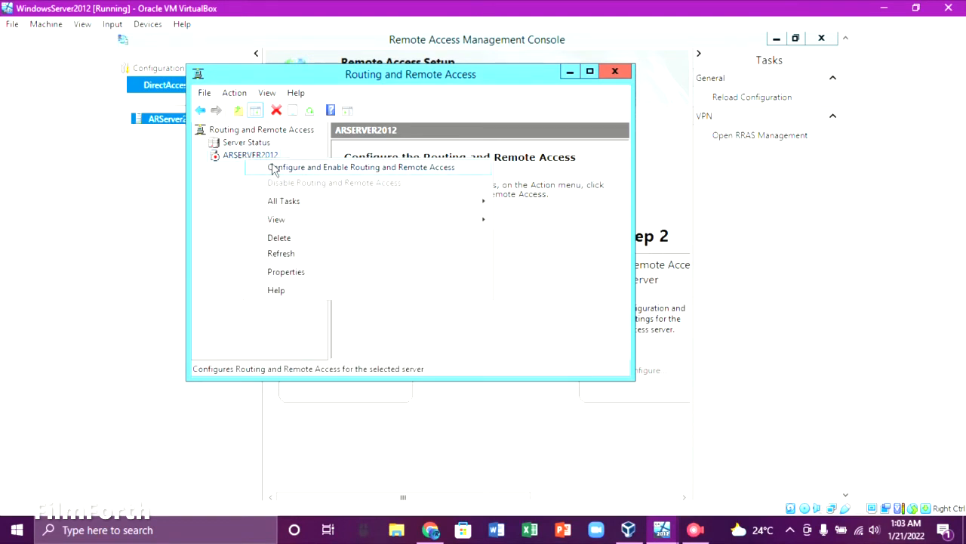
left_click(273, 167)
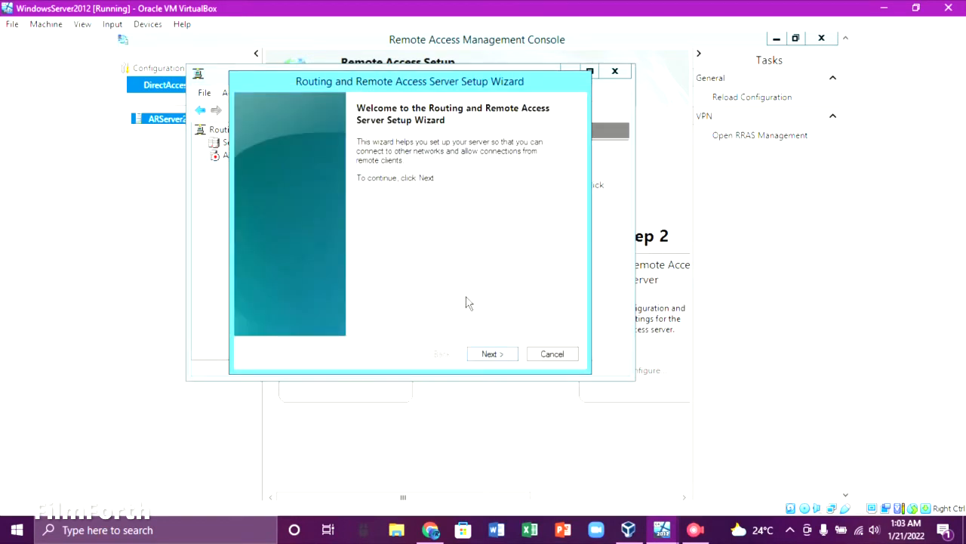
Configure ARSERVER2012 as a custom setup with only VPN access and start the service.
left_click(499, 355)
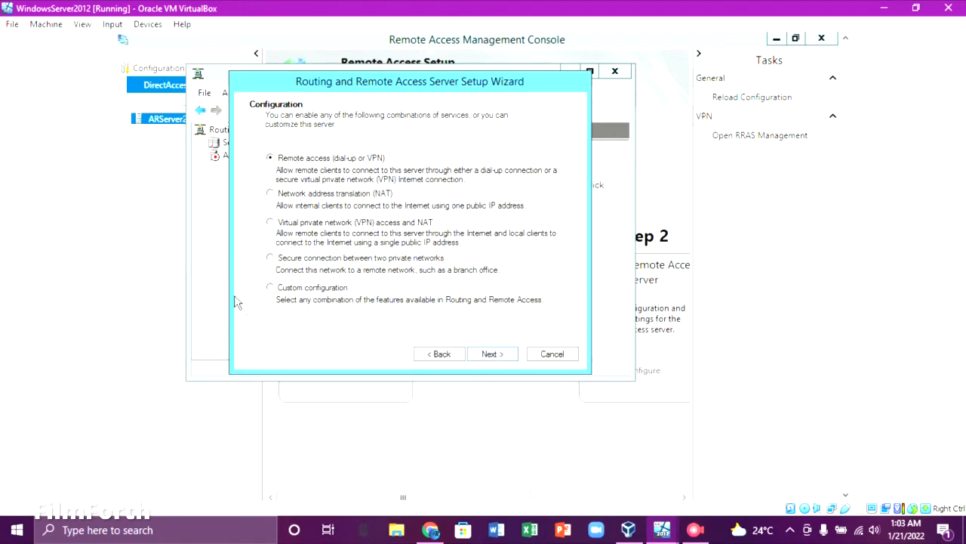
left_click(271, 288)
left_click(490, 355)
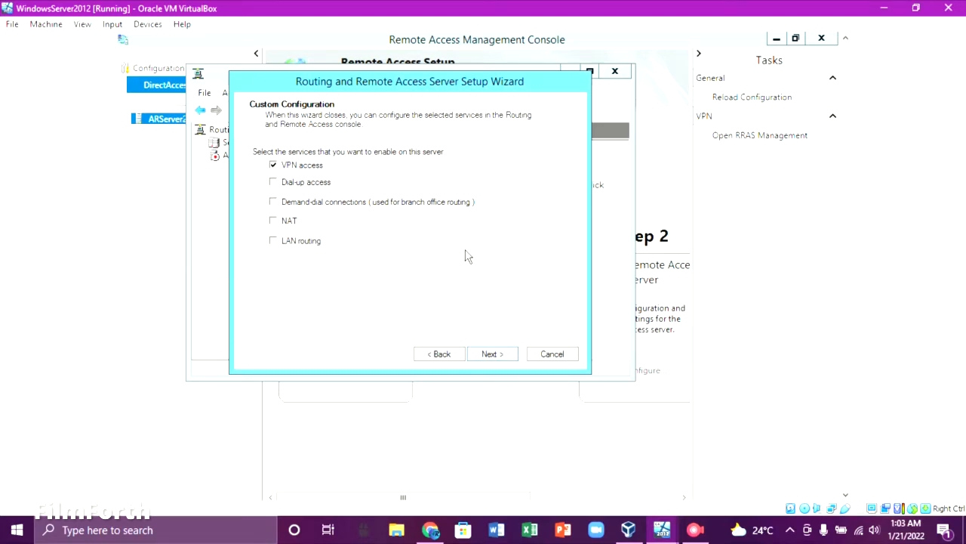
left_click(491, 354)
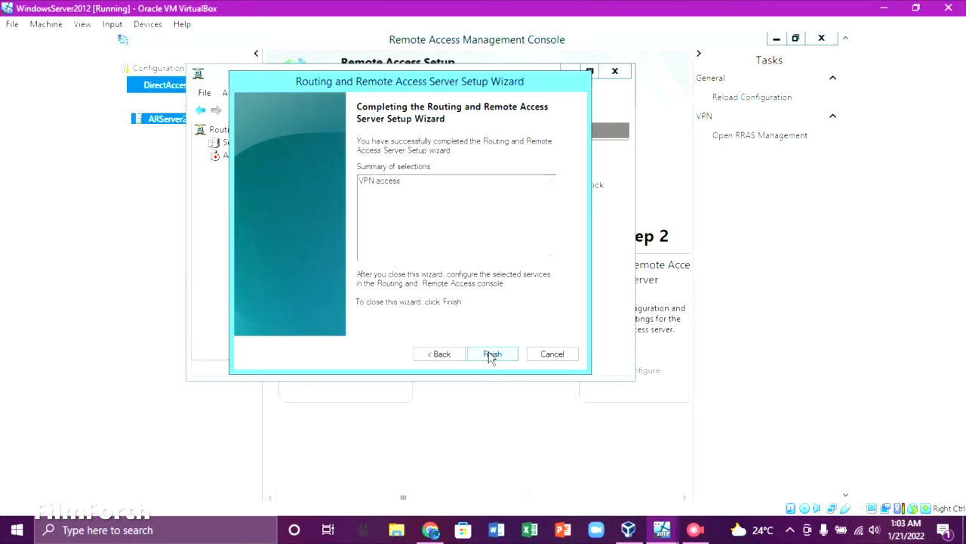
left_click(495, 356)
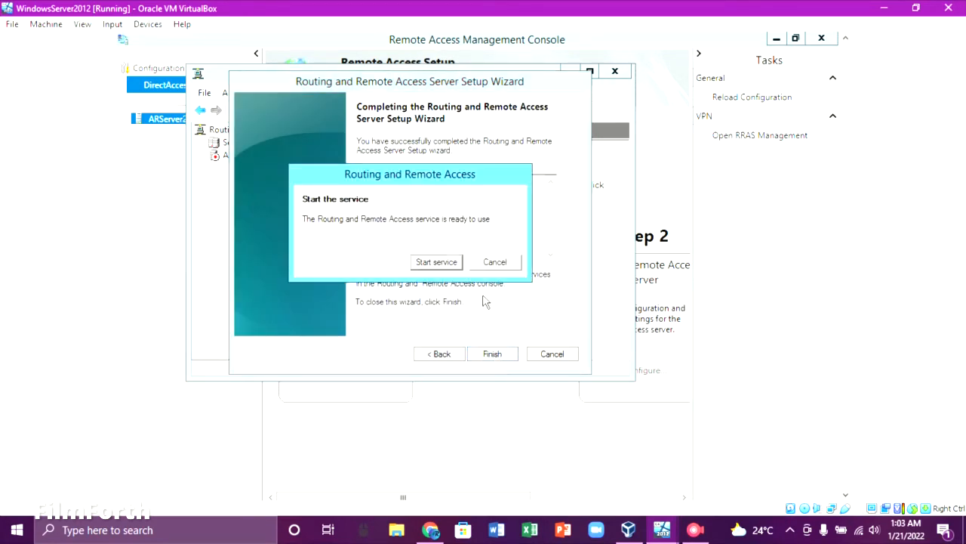
left_click(436, 264)
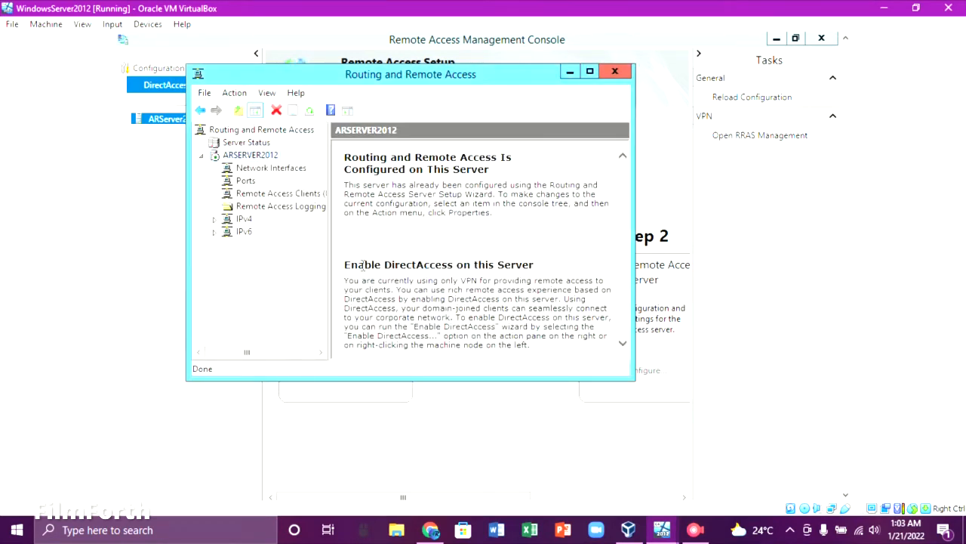
In ARSERVER2012's IPv4 properties, keep DHCP for client address assignment and apply the settings.
right_click(262, 154)
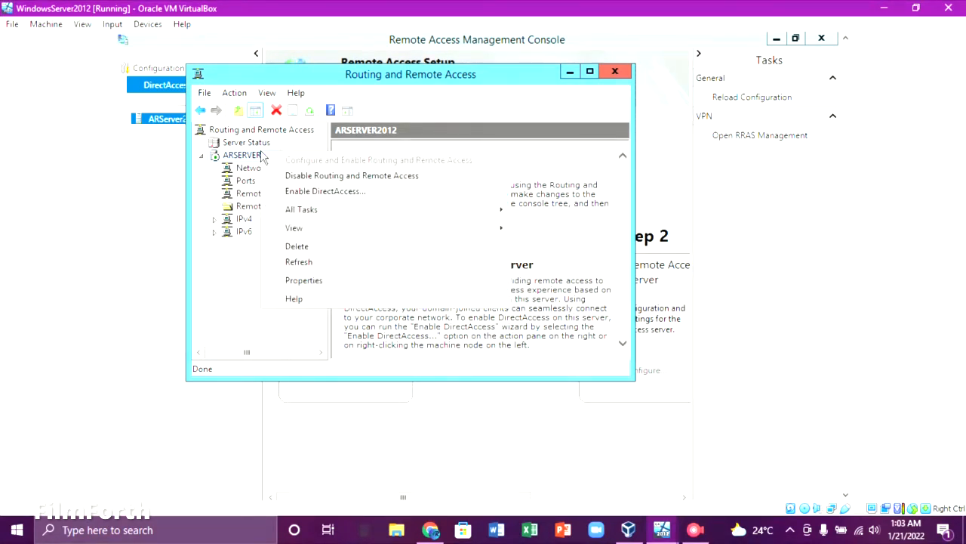
left_click(304, 280)
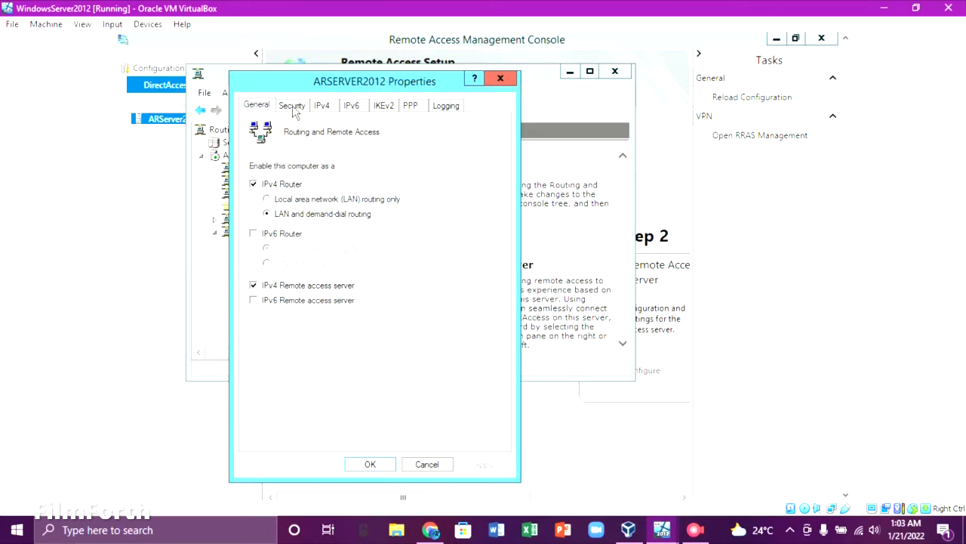
left_click(323, 106)
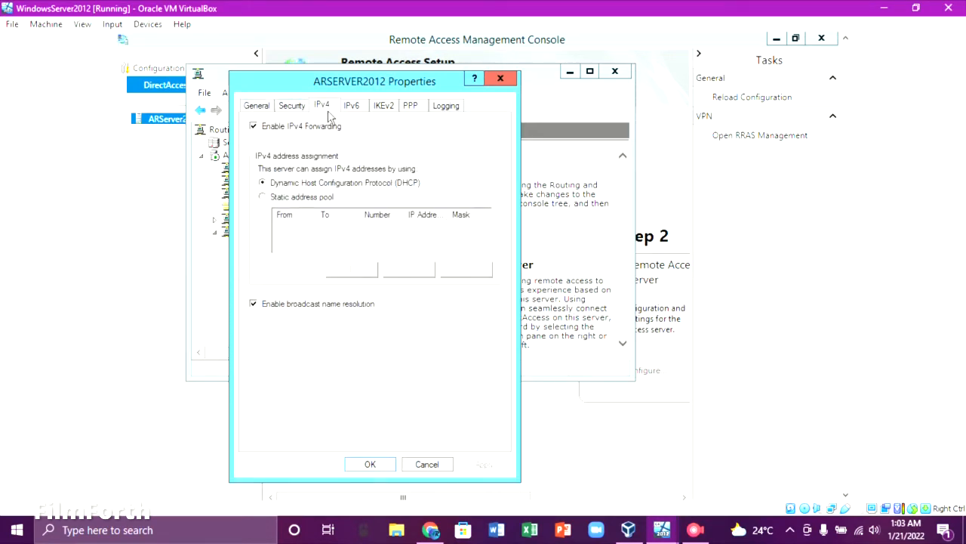
left_click(264, 183)
left_click(483, 466)
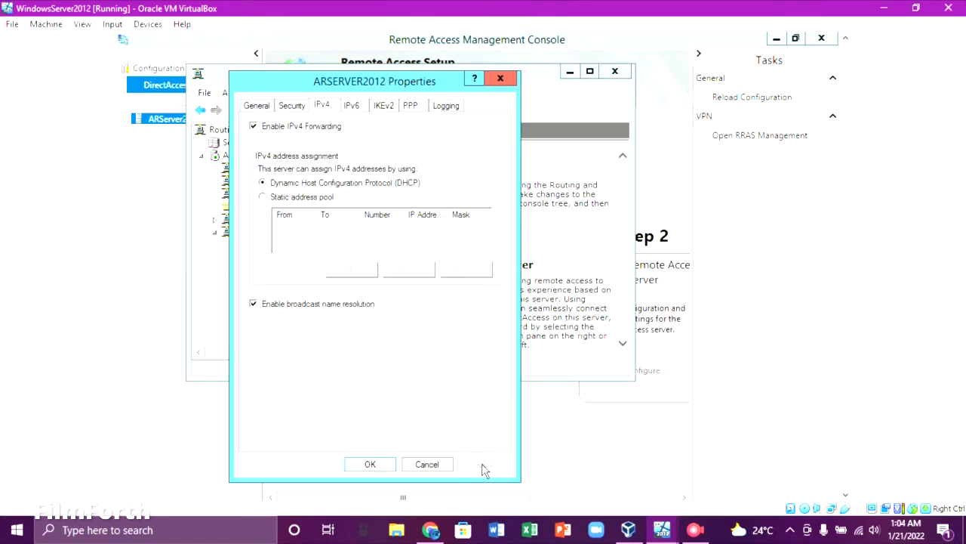
left_click(389, 469)
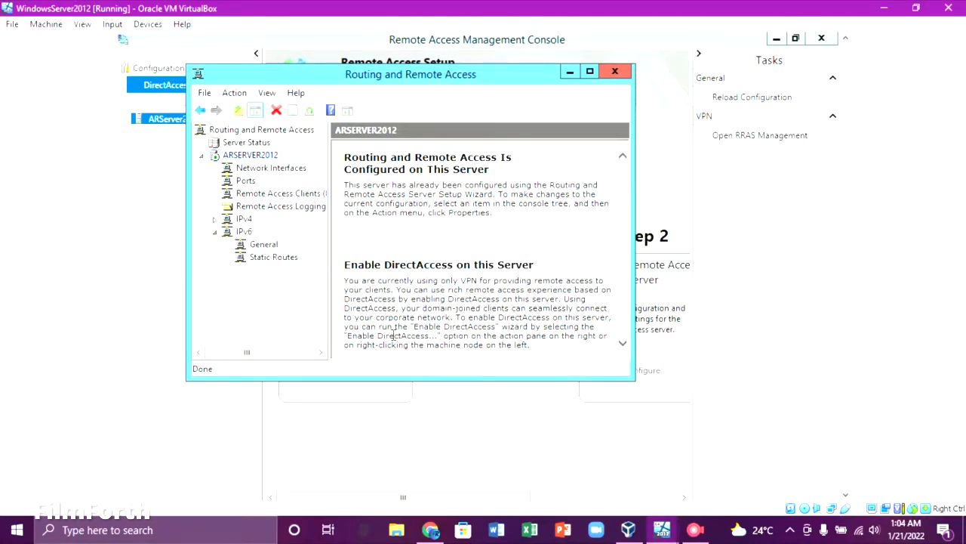
Close Routing and Remote Access, continue past the MMC snap-in error, and close the console.
left_click(616, 71)
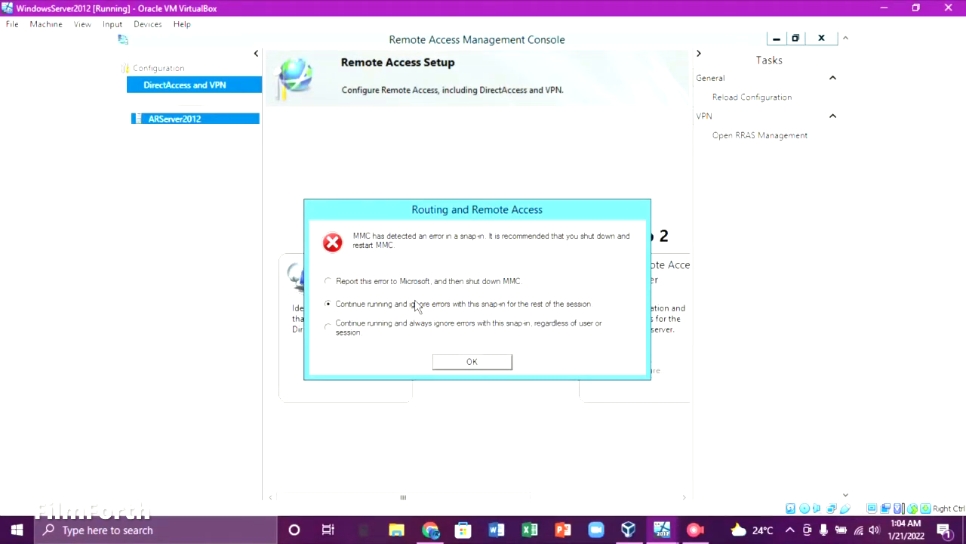
left_click(467, 362)
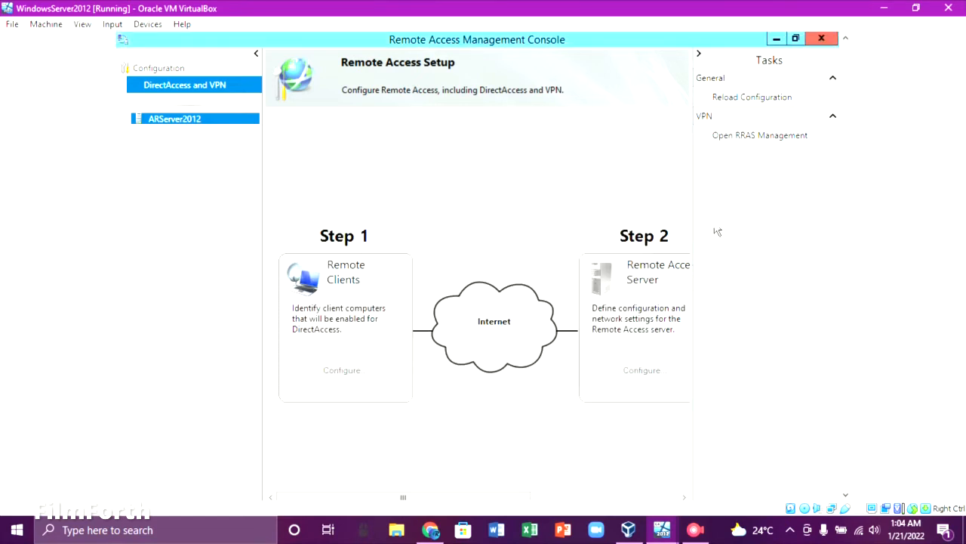
left_click(817, 43)
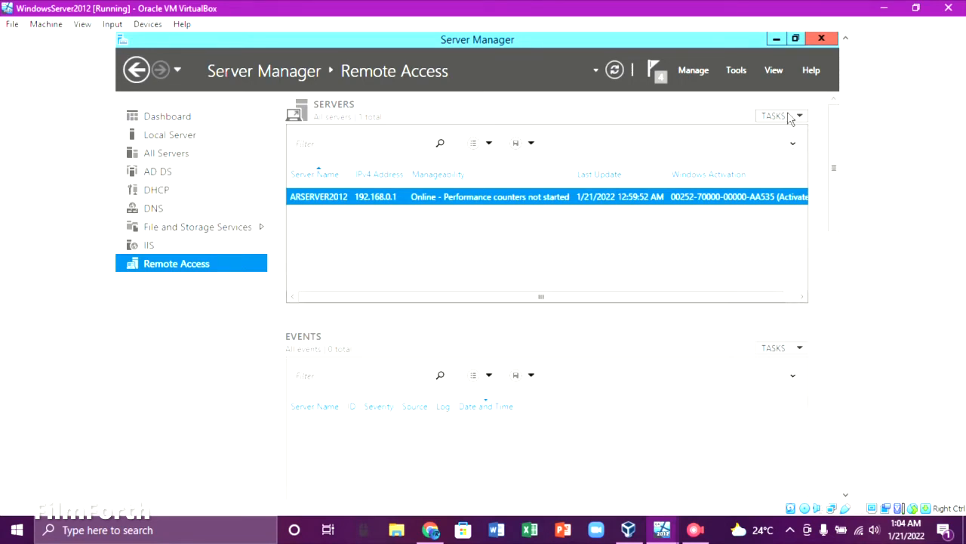
Launch Active Directory Users and Computers from Server Manager's Tools menu and select the domain user account.
left_click(736, 69)
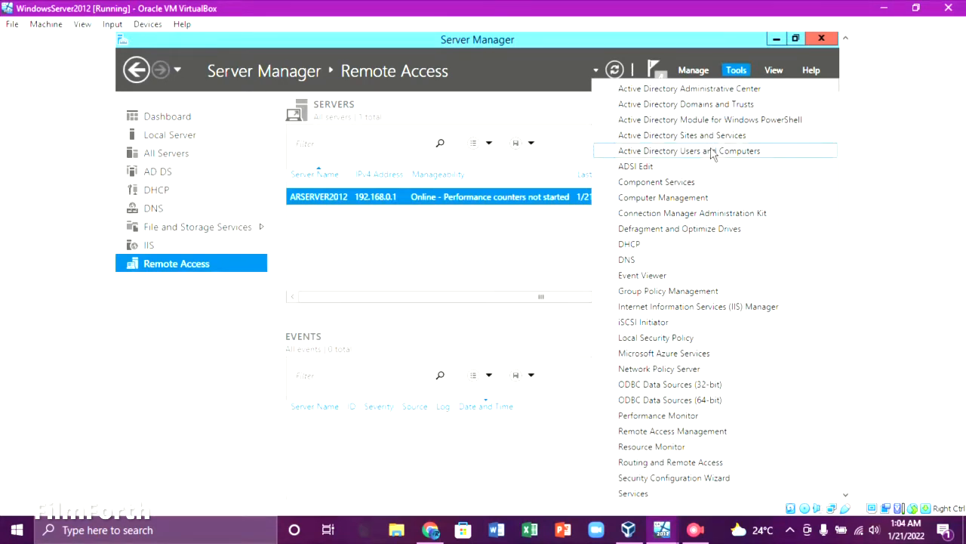
left_click(712, 151)
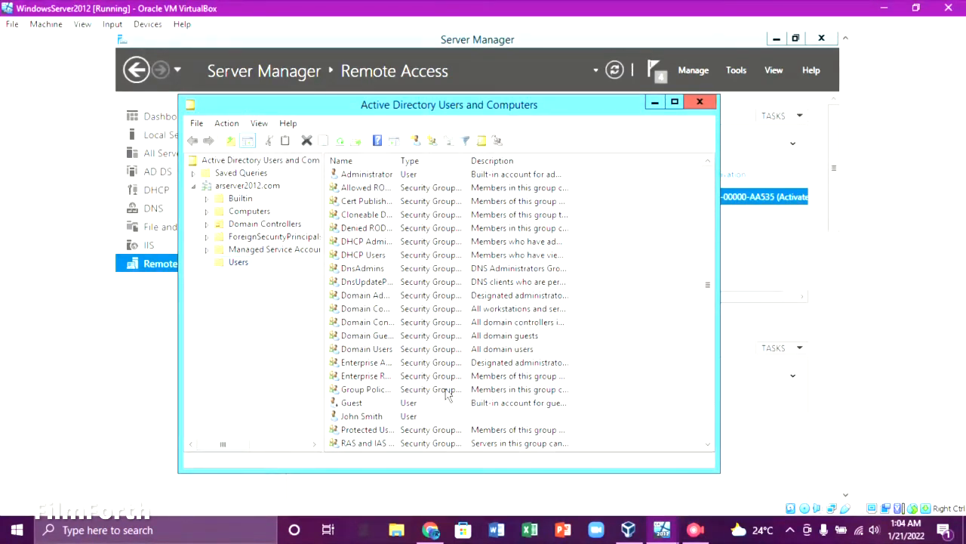
left_click(421, 421)
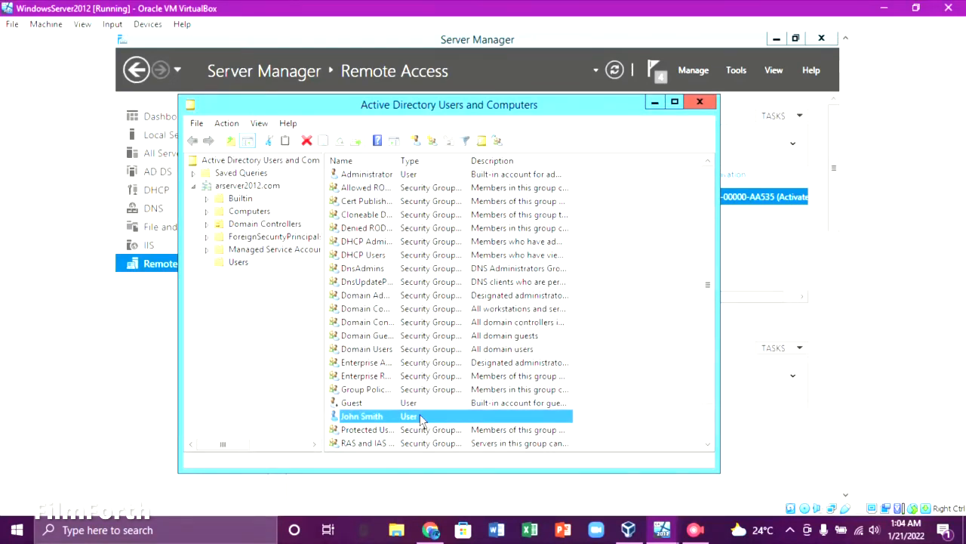
Set the user's Dial-in network access permission to Allow access, apply it, and close ADUC.
right_click(421, 419)
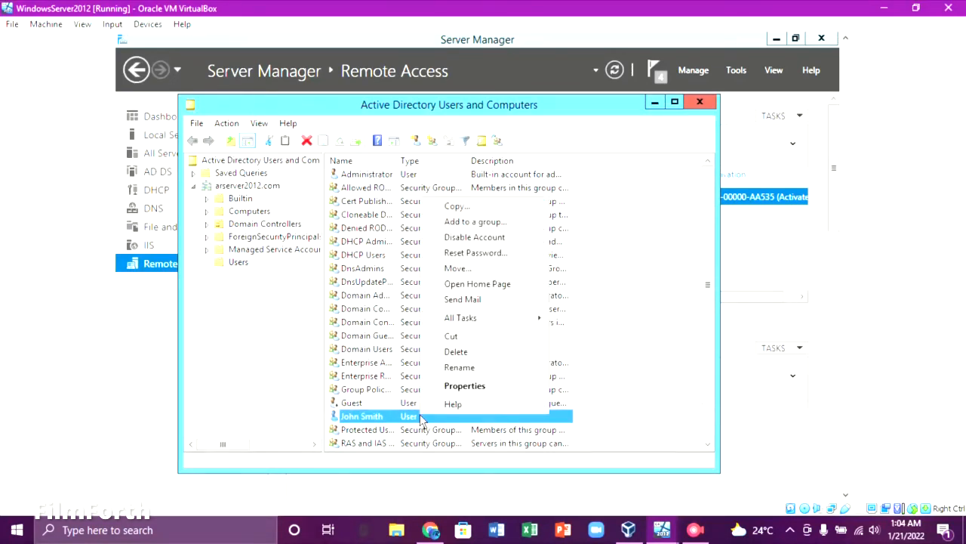
left_click(451, 393)
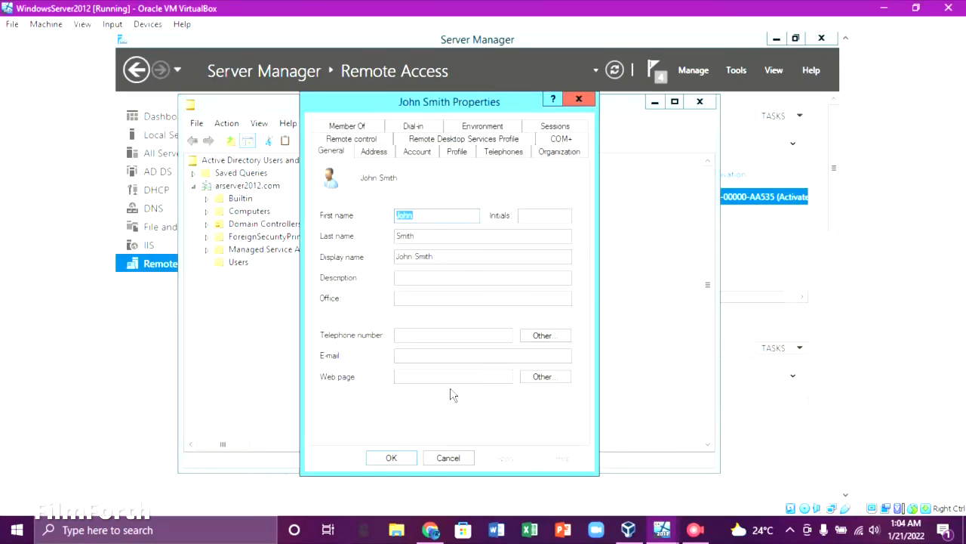
left_click(413, 127)
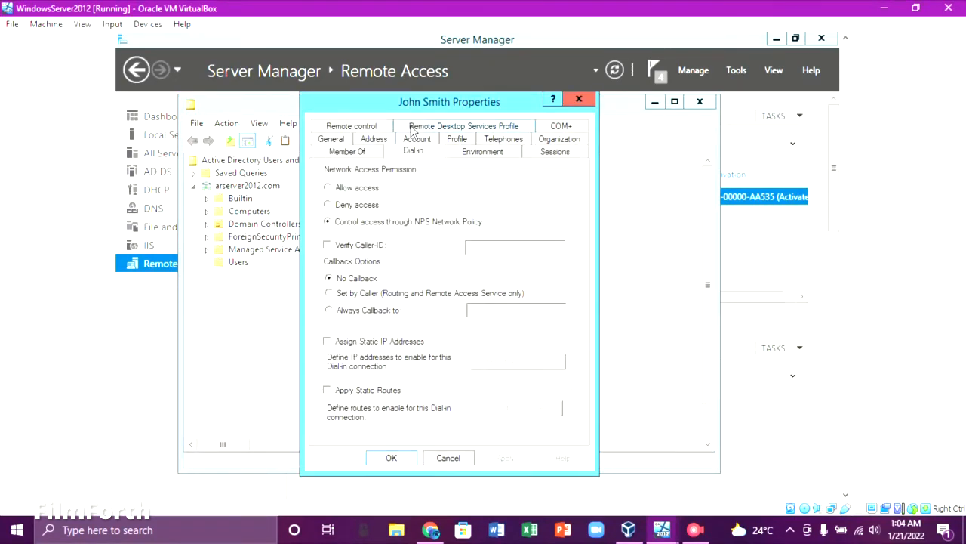
left_click_drag(444, 102, 474, 79)
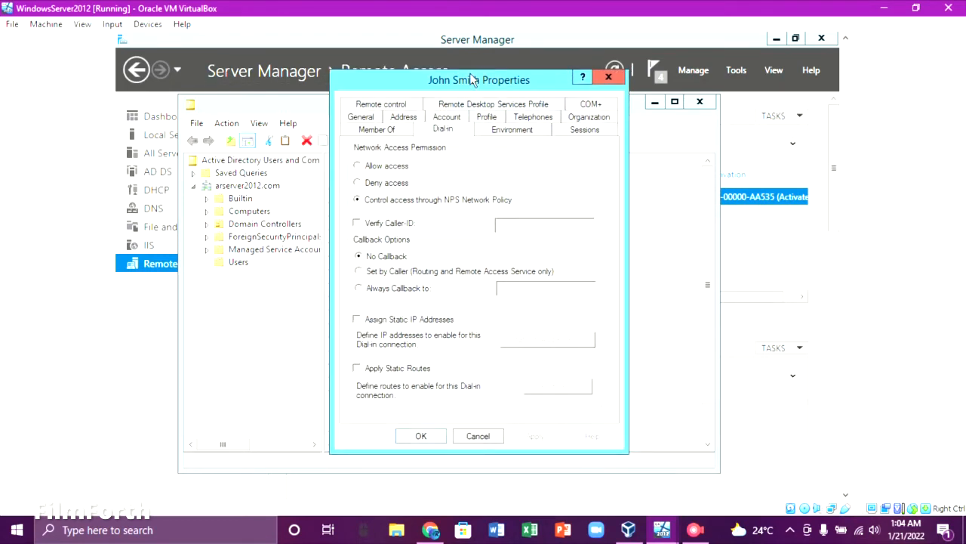
left_click(368, 167)
left_click(536, 437)
left_click(421, 436)
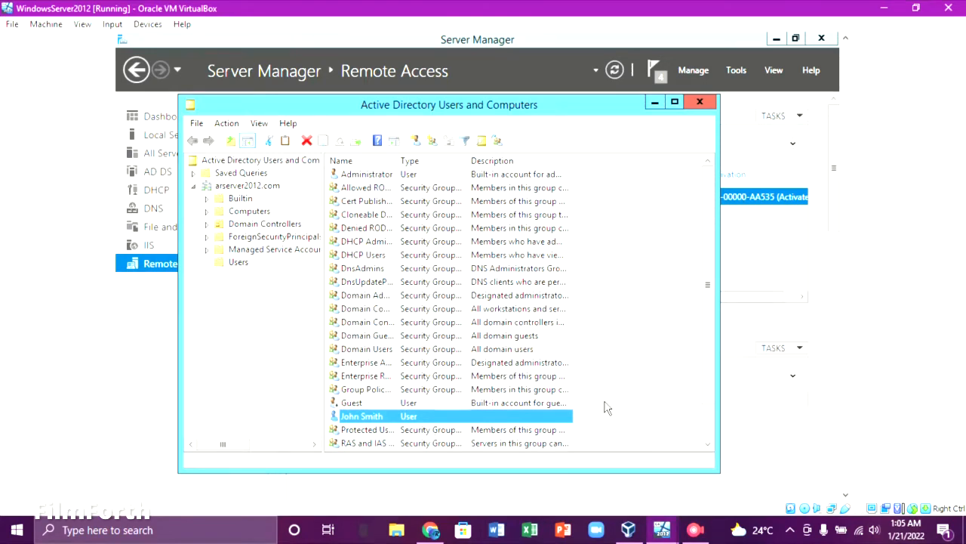
left_click(700, 101)
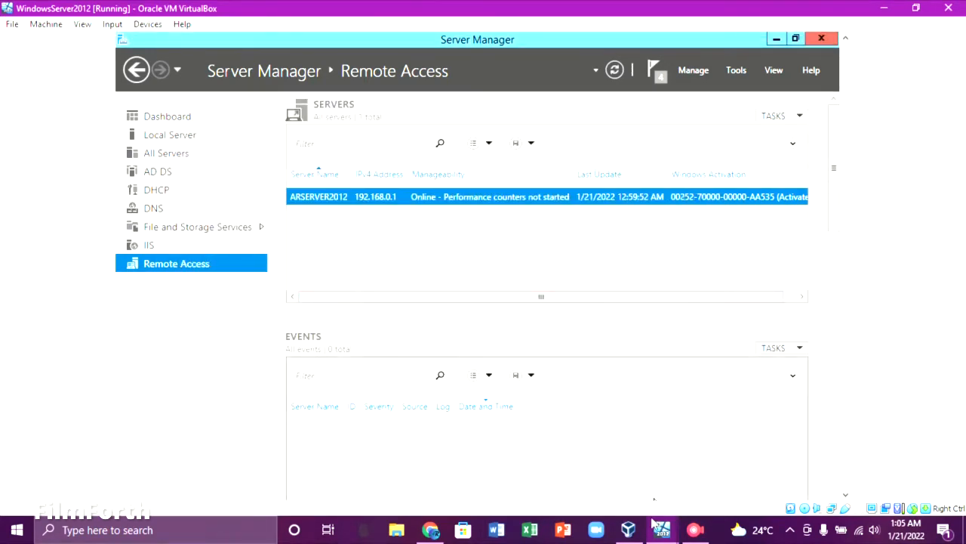
Switch to the Windows7Ult VM and open Network and Sharing Center from the network tray icon.
mouse_move(661, 529)
left_click(739, 468)
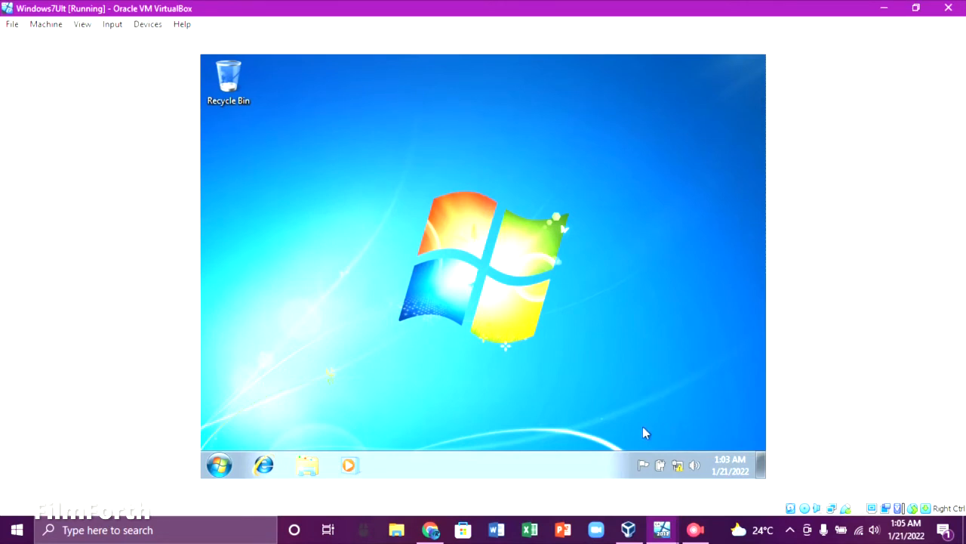
right_click(678, 463)
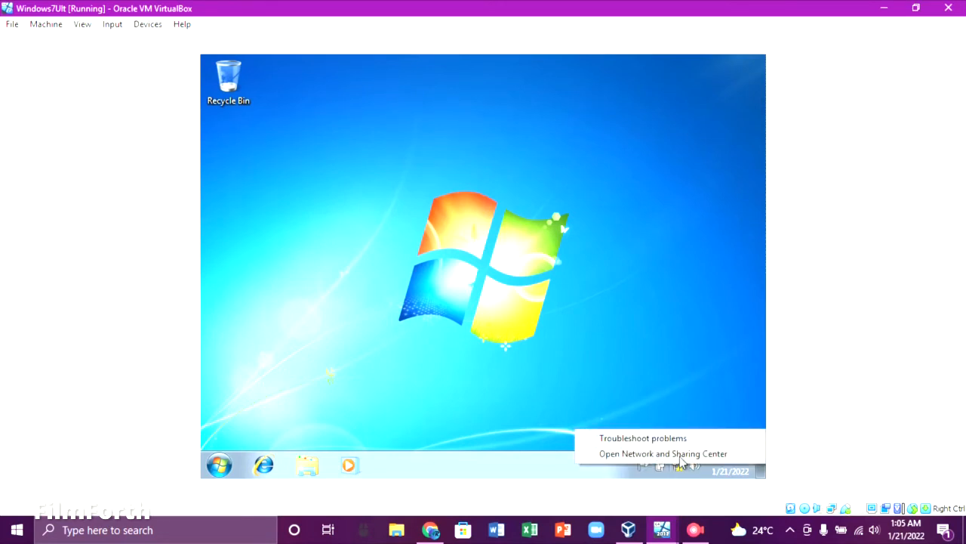
left_click(680, 454)
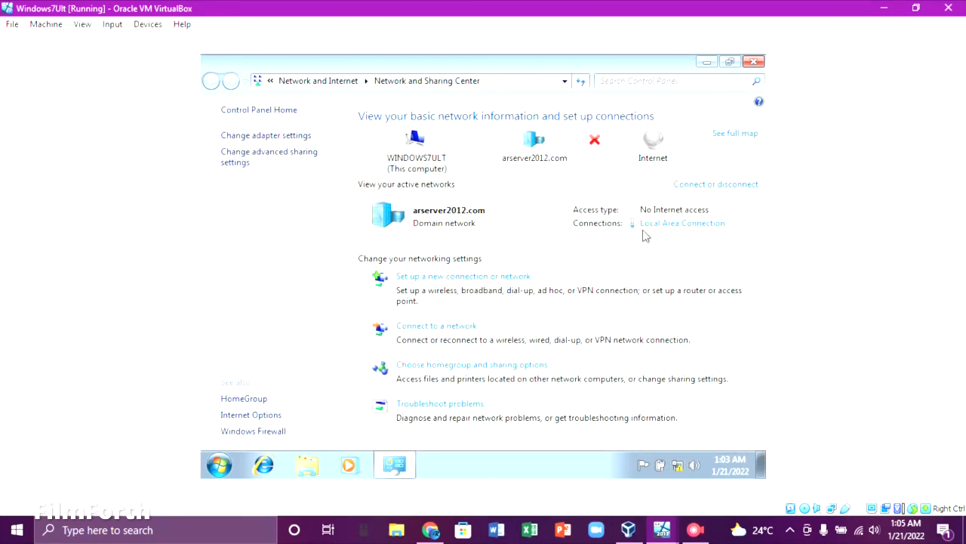
Start a Connect to a Workplace VPN connection, deferring internet setup, with server address 192.168.0.1.
left_click(501, 278)
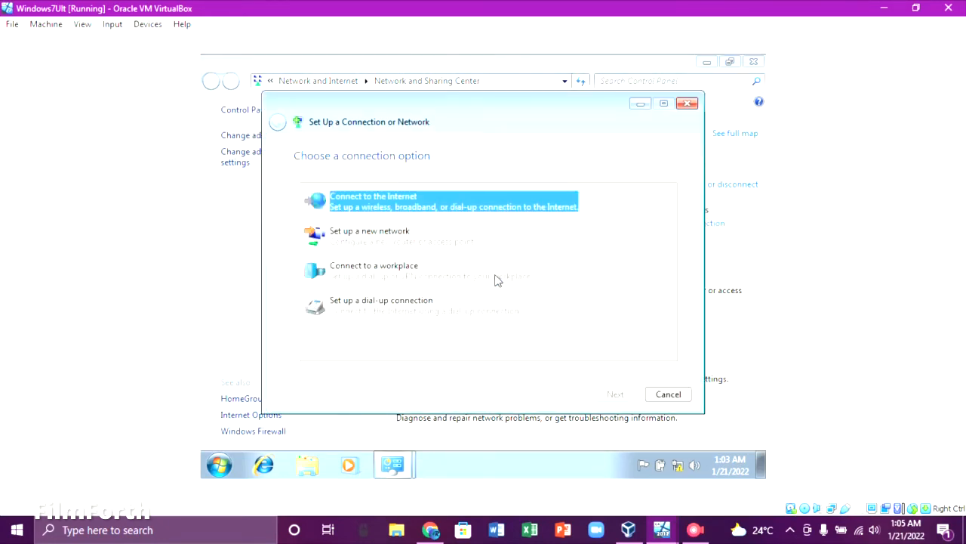
left_click(403, 276)
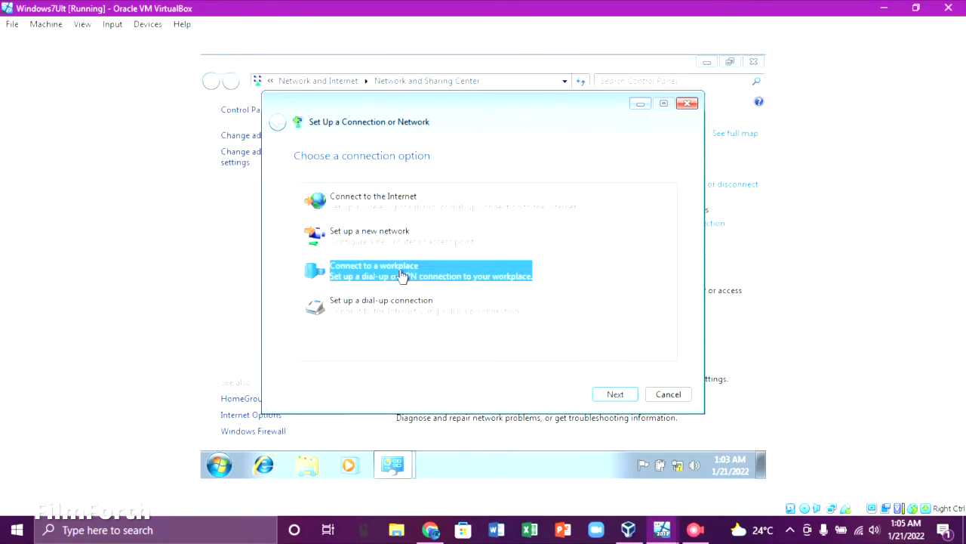
left_click(611, 395)
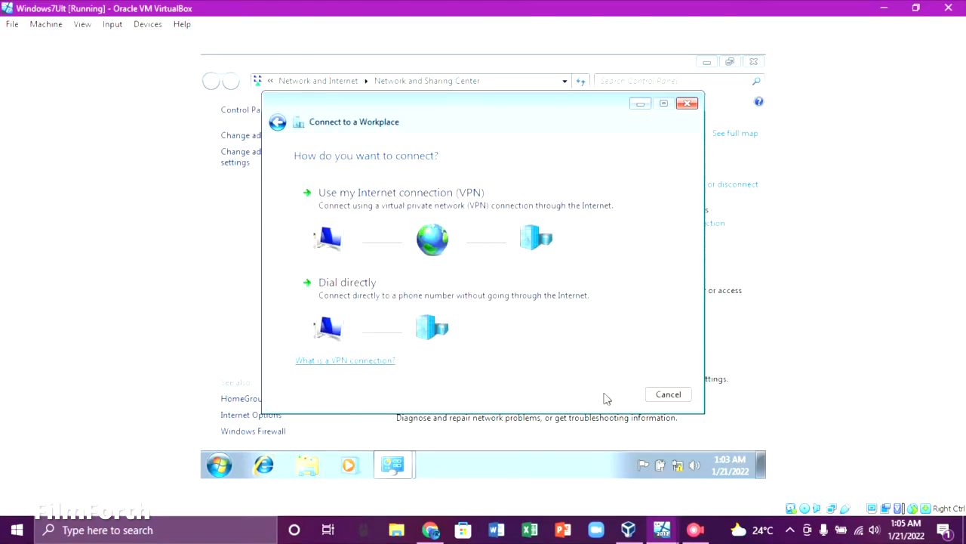
left_click(368, 197)
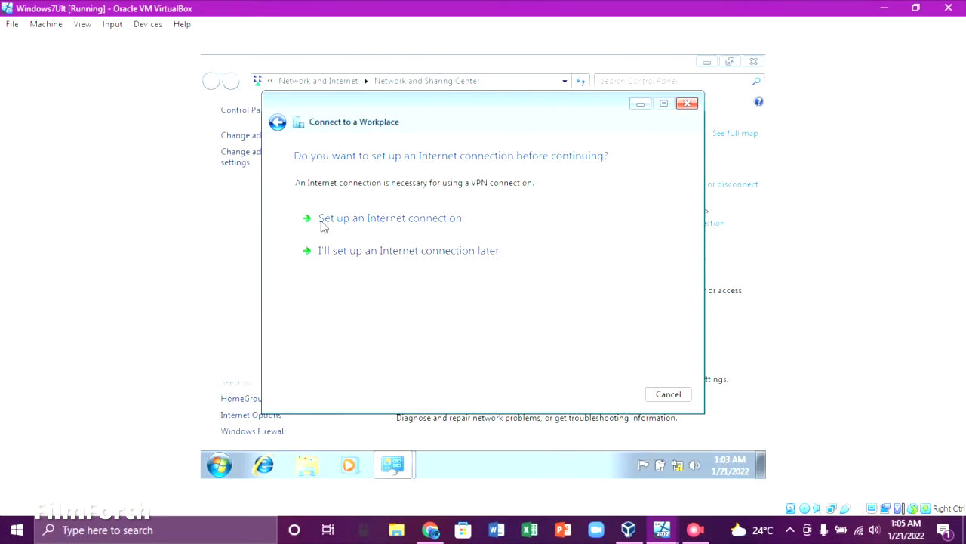
left_click(370, 252)
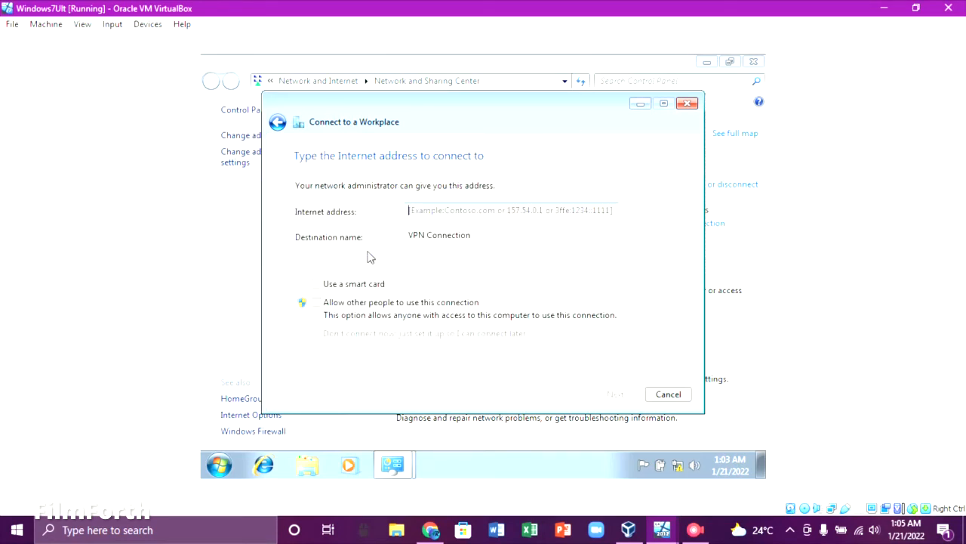
left_click(441, 210)
type("192.")
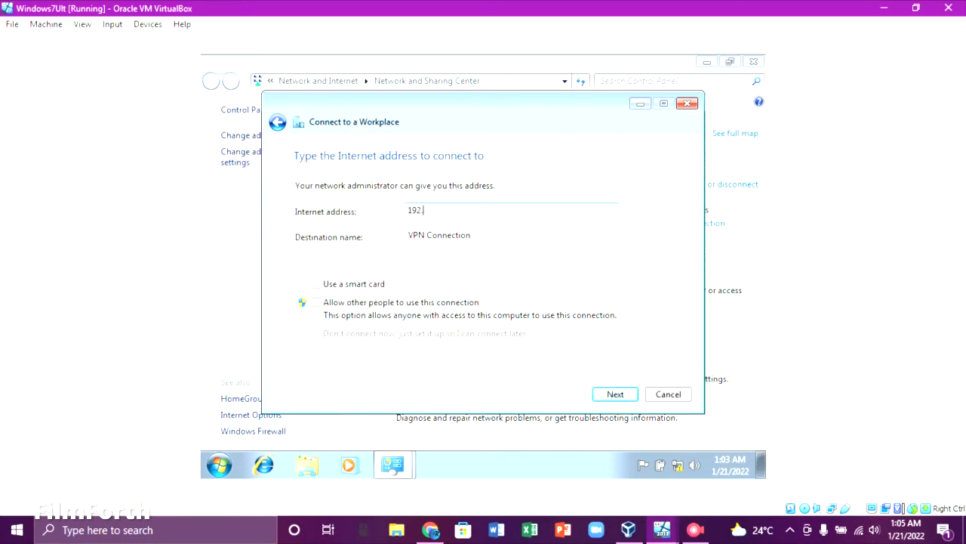
type("168.0.1")
left_click(606, 397)
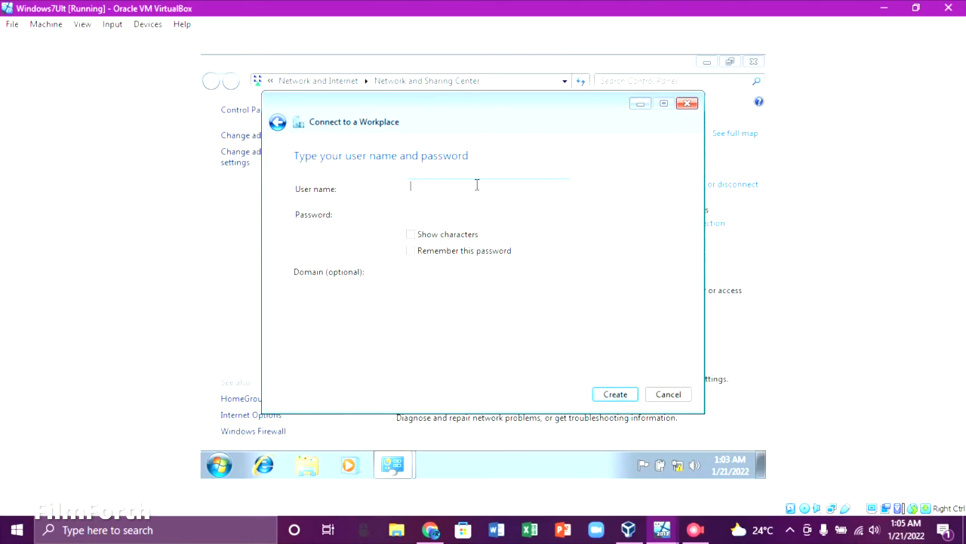
Enter the domain user's name (fixing a missing letter) and password, create the connection, and close the wizard.
type("joh.smith")
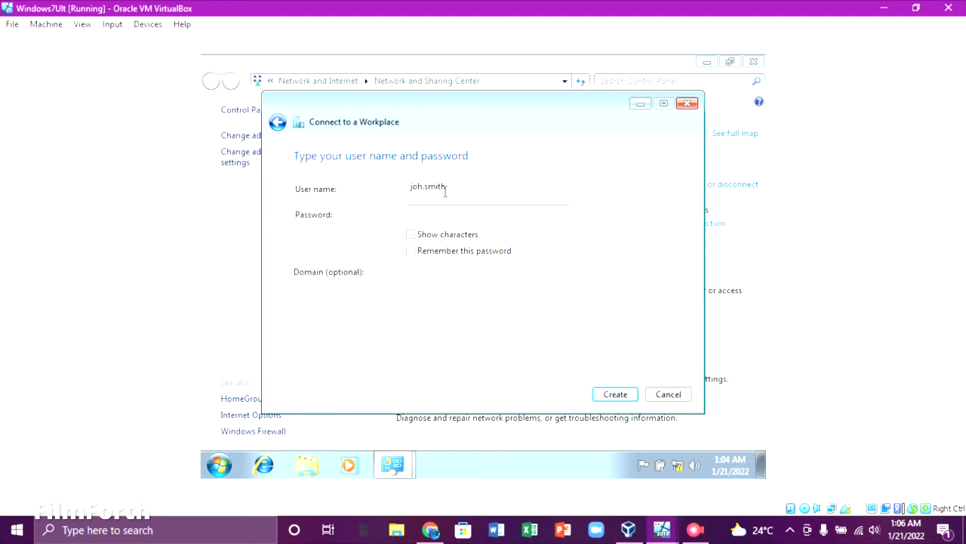
left_click(420, 188)
key("Right")
type("n")
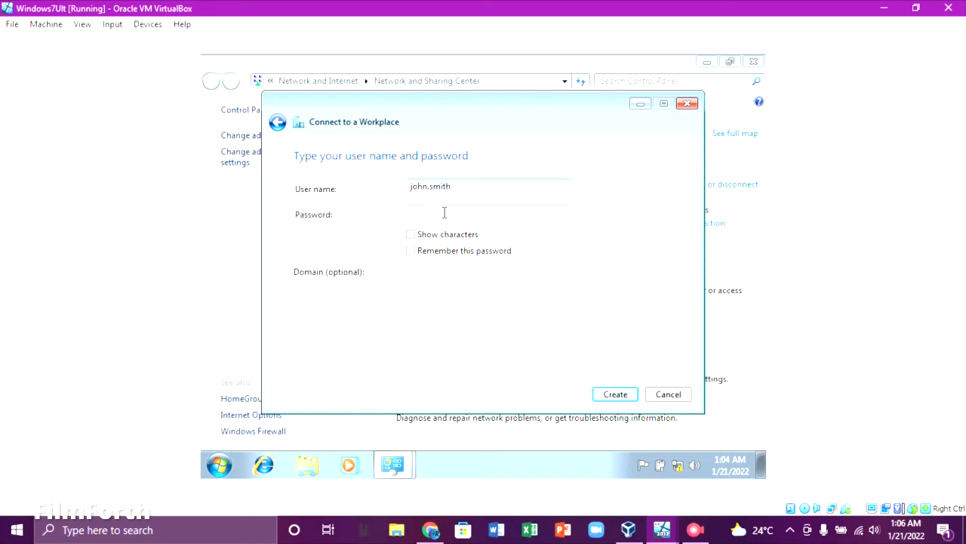
left_click(444, 212)
type("password12345")
left_click(621, 395)
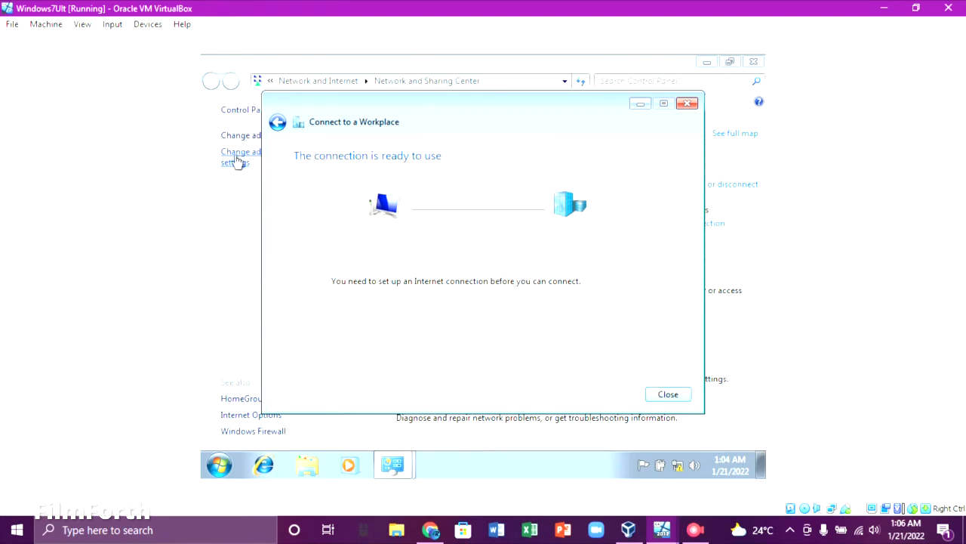
left_click(661, 395)
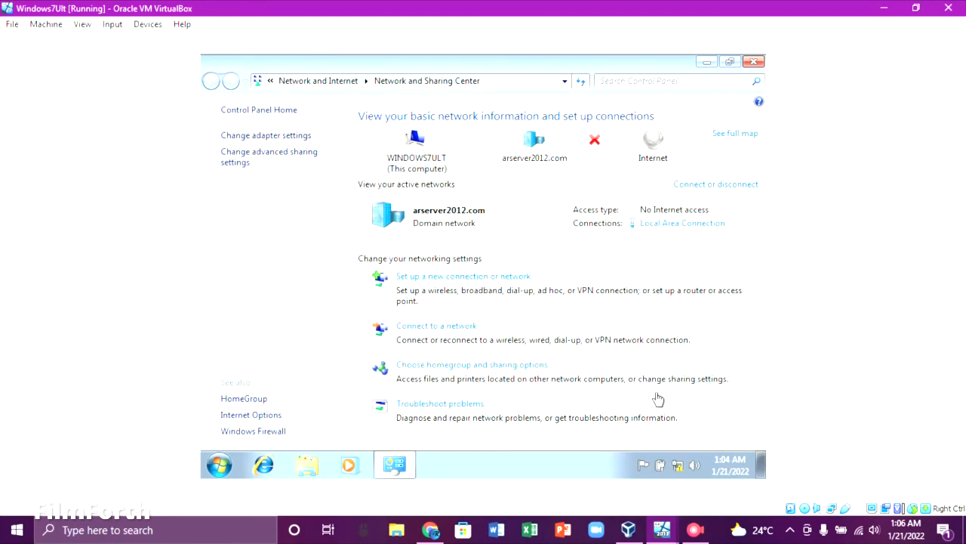
Set the VPN Connection's Security tab data encryption to Optional encryption and confirm with OK.
left_click(678, 468)
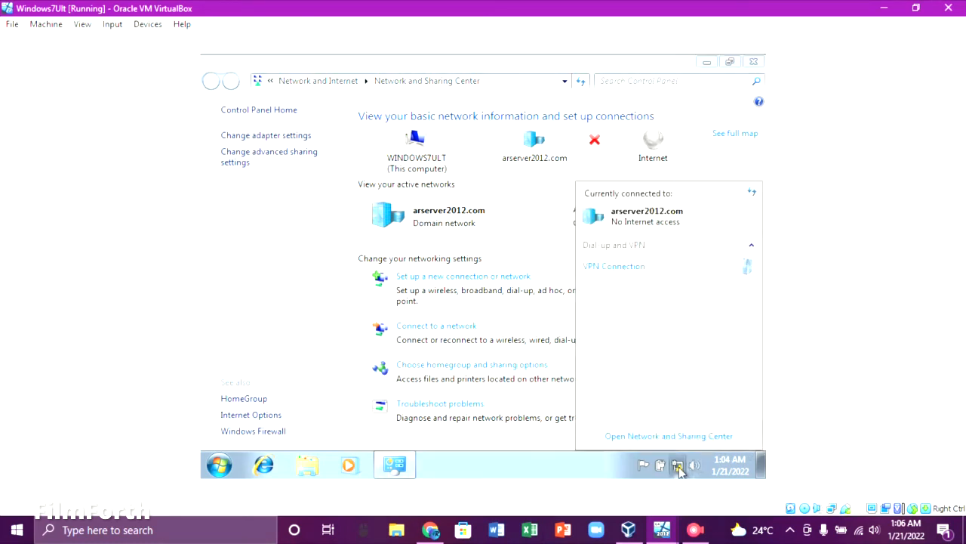
left_click(631, 274)
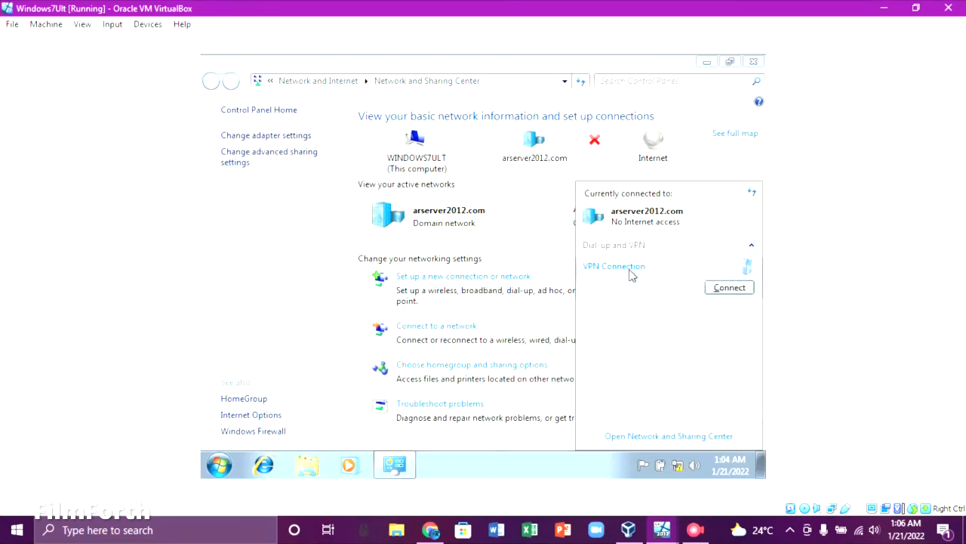
right_click(631, 275)
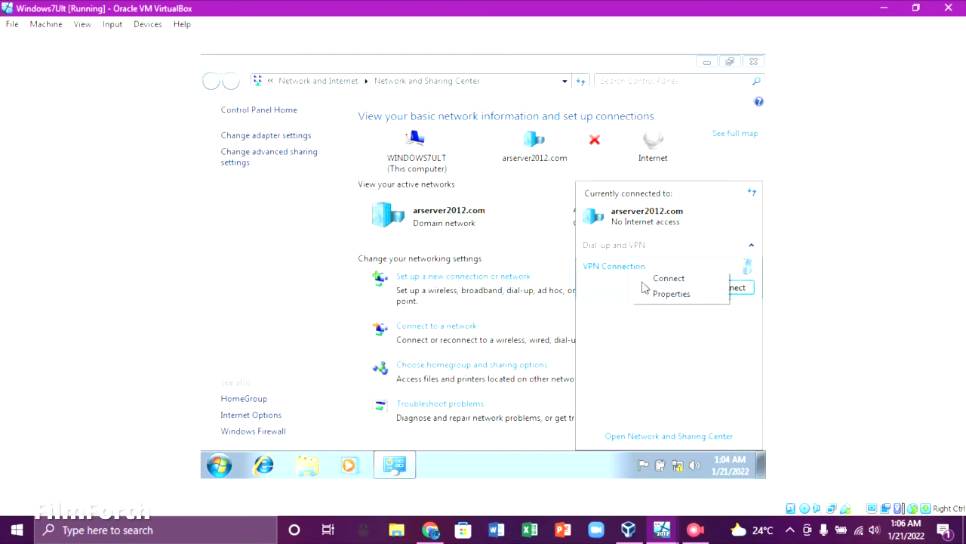
left_click(653, 295)
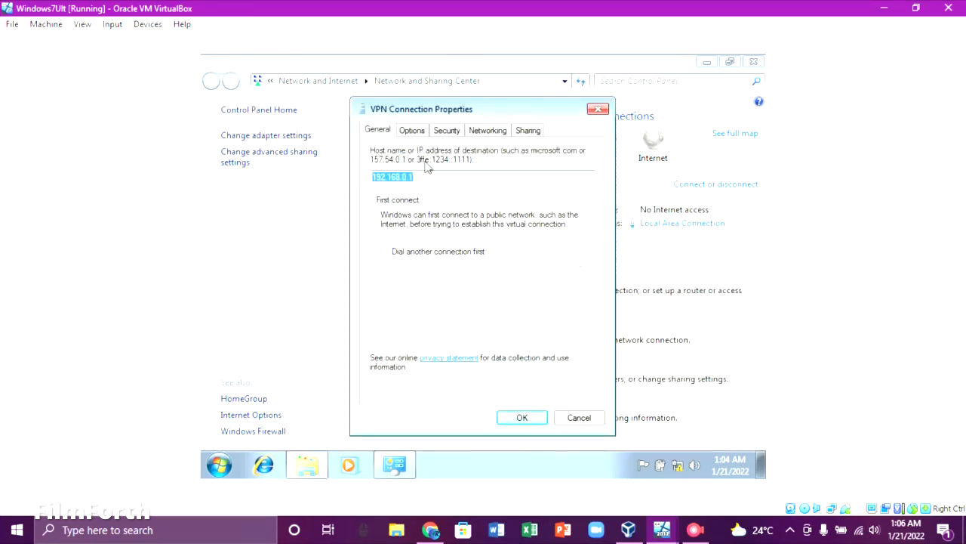
left_click(444, 133)
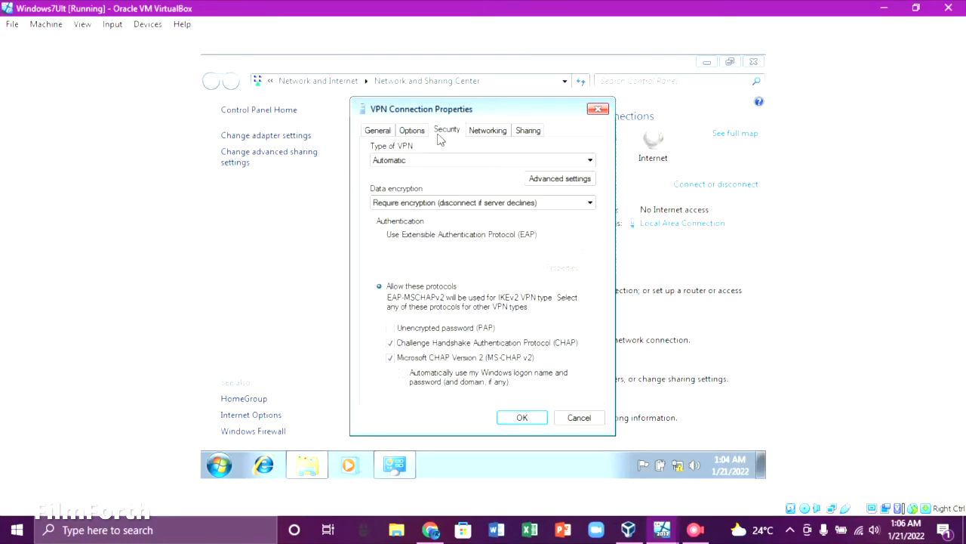
left_click(511, 203)
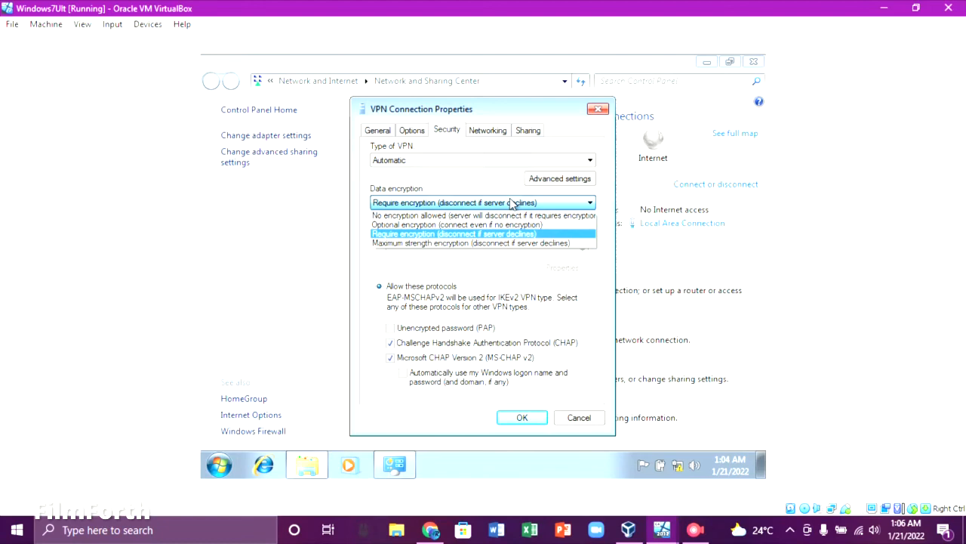
left_click(456, 225)
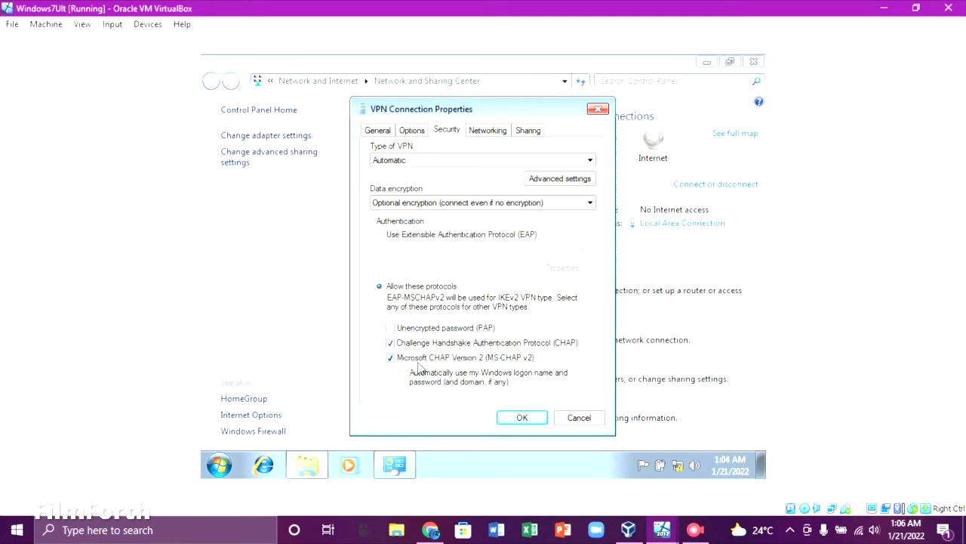
left_click(523, 417)
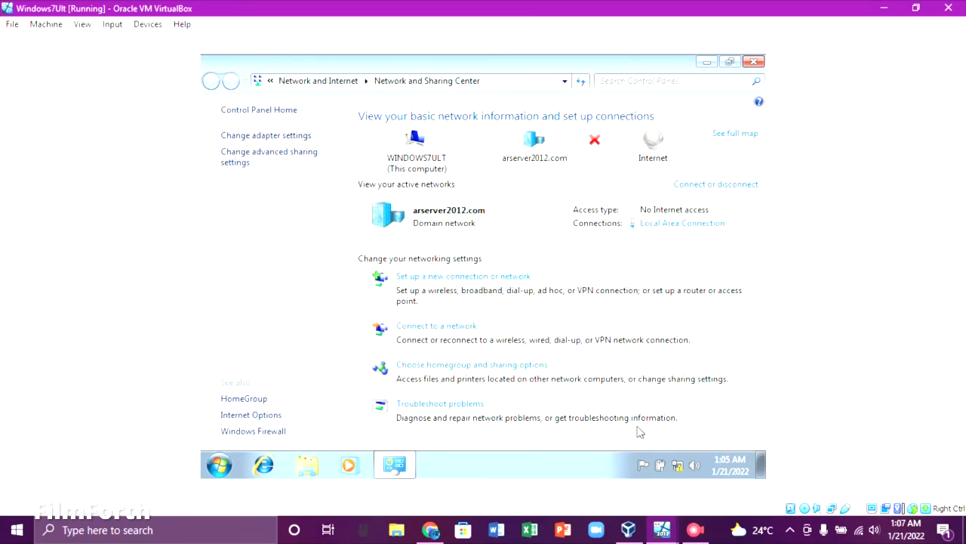
Connect the VPN Connection with the user's password and verify it shows as Connected.
left_click(678, 465)
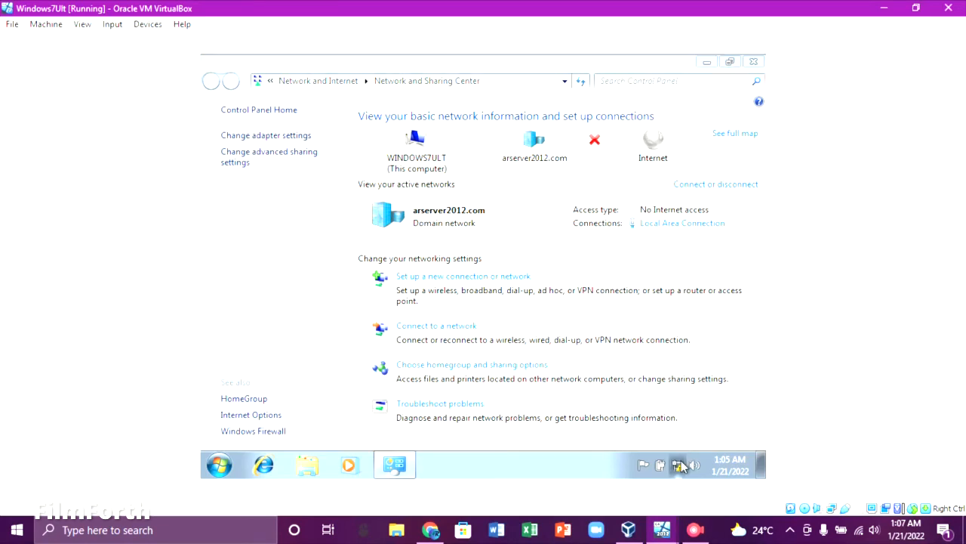
left_click(695, 273)
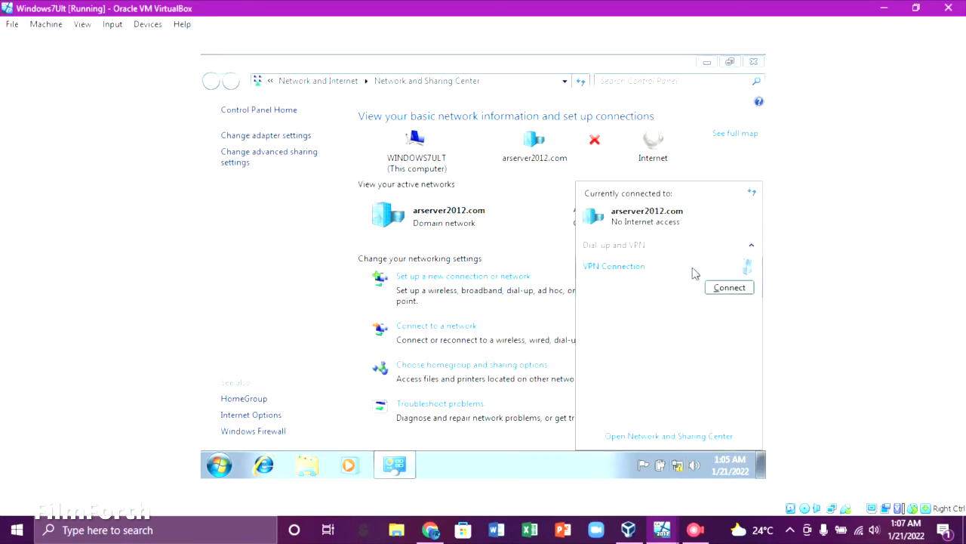
left_click(720, 290)
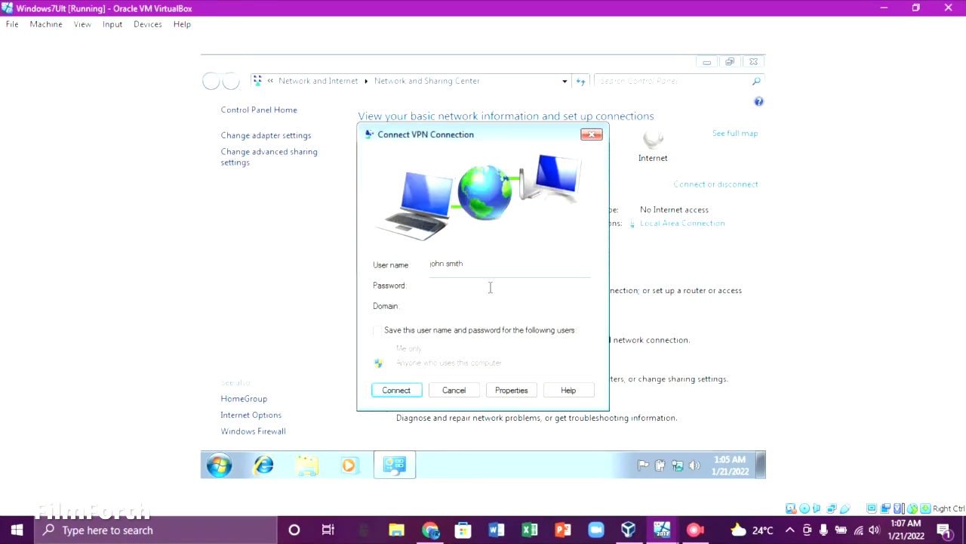
type("1234567890123")
left_click(412, 394)
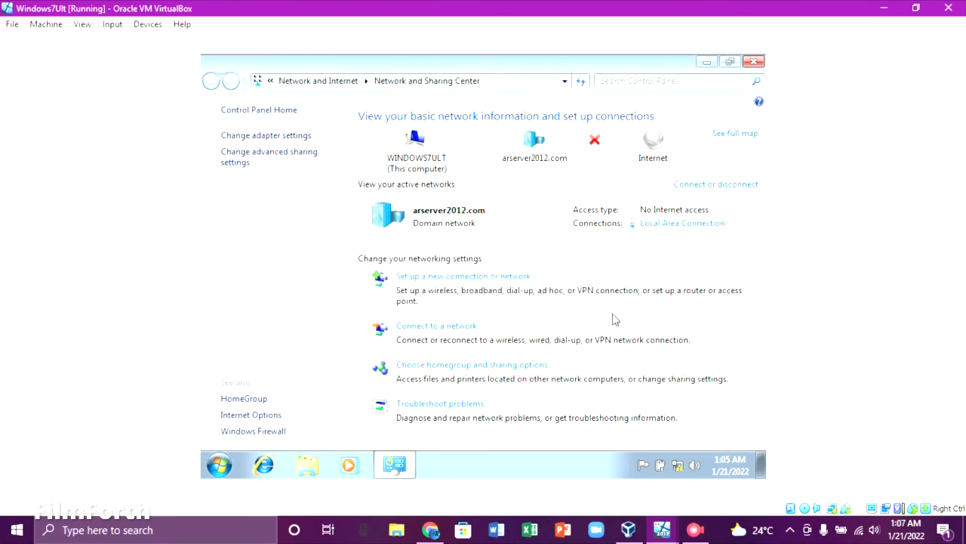
left_click(677, 463)
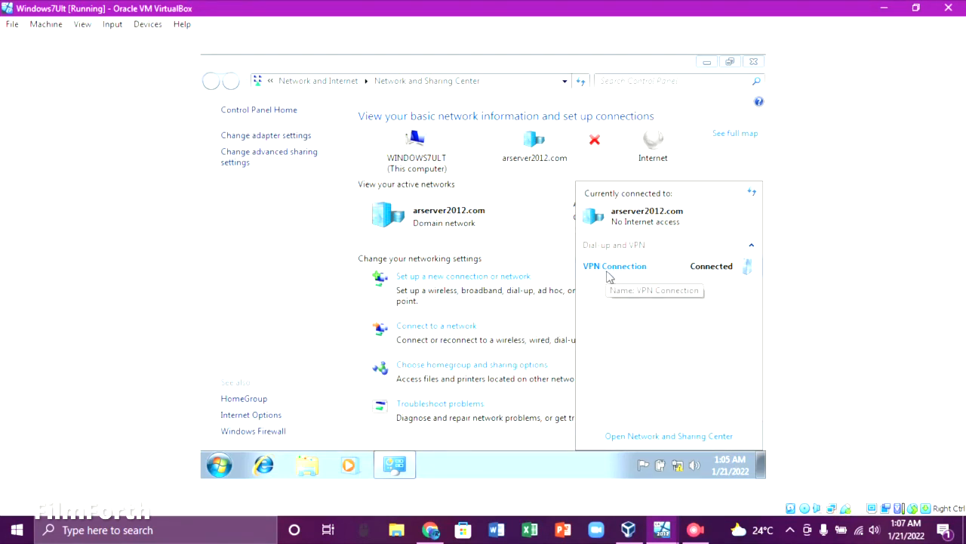
left_click(563, 308)
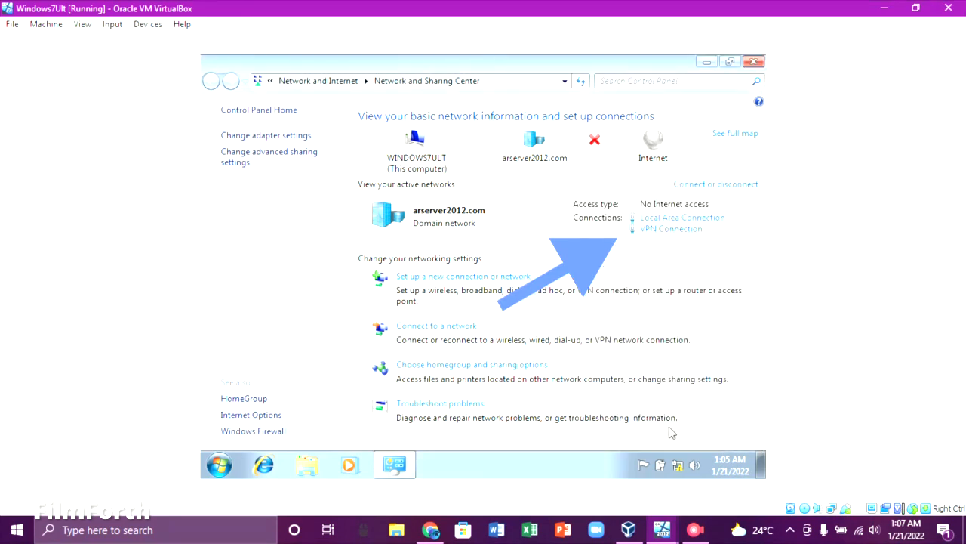
Switch to the WindowsServer2012 VM and launch Remote Access Management from Server Manager's Tools menu.
mouse_move(658, 529)
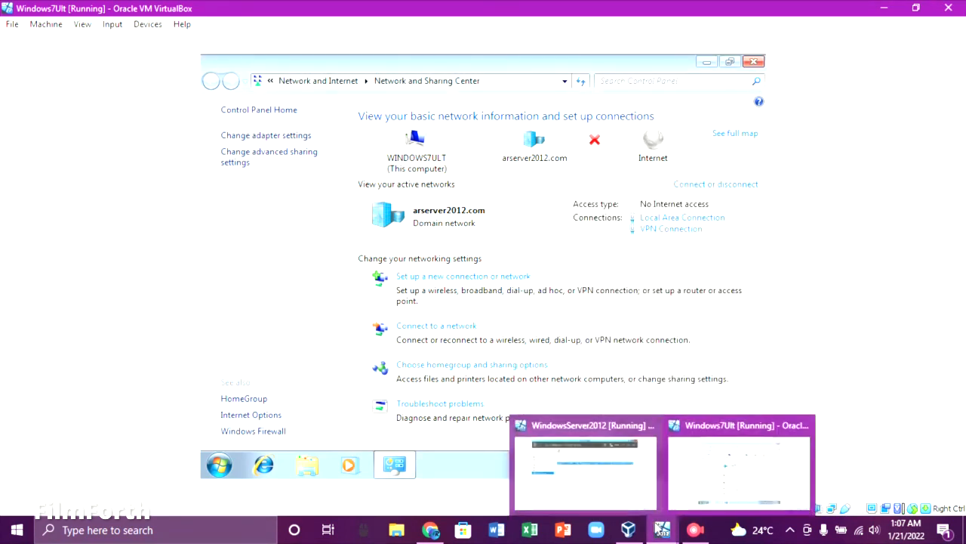
left_click(628, 469)
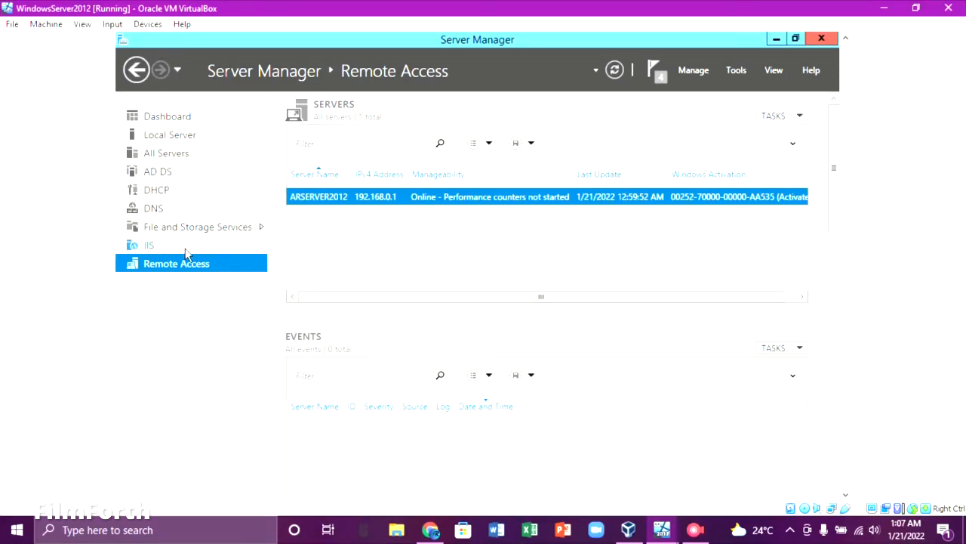
left_click(745, 72)
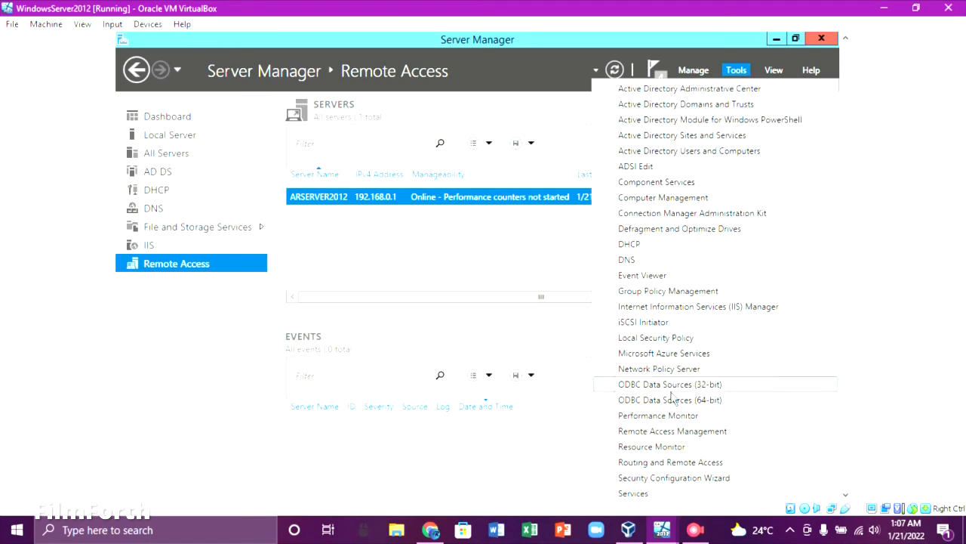
left_click(674, 435)
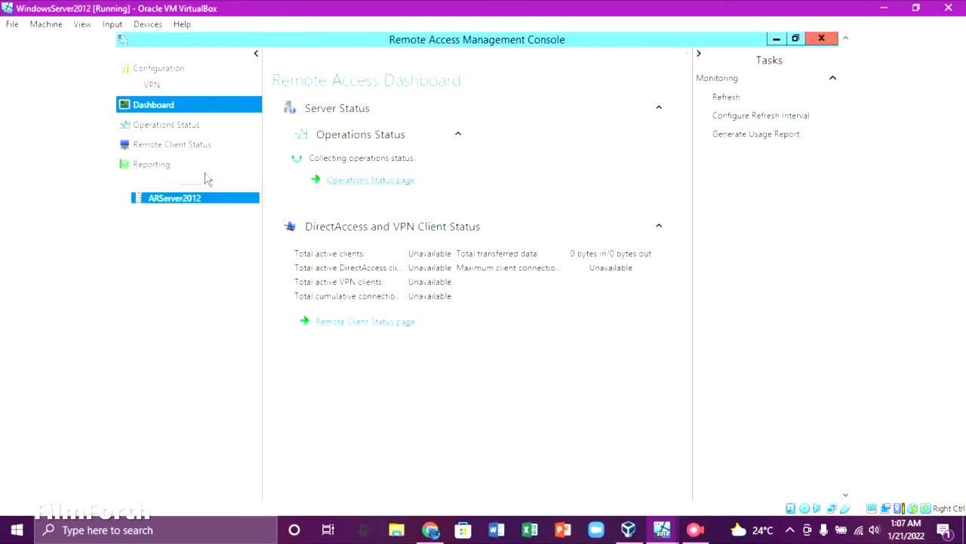
Go to Configuration > VPN > Remote Client Status to see the PPTP client connected from 192.168.0.10.
left_click(155, 86)
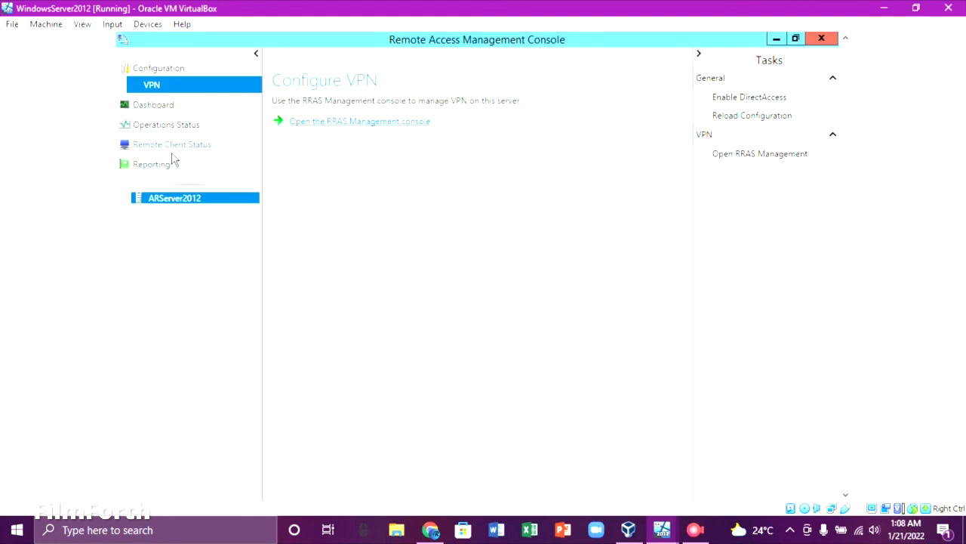
left_click(158, 70)
left_click(155, 84)
left_click(159, 148)
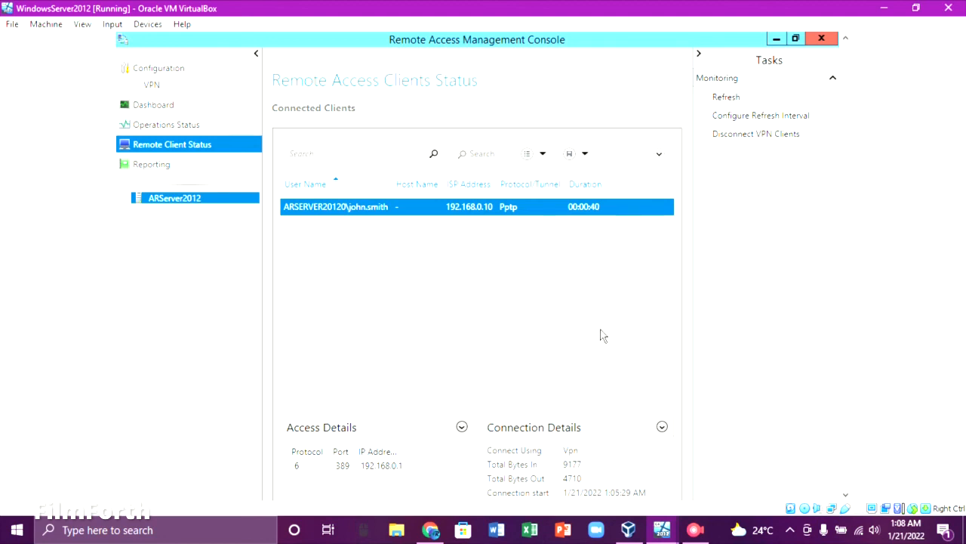
left_click(696, 529)
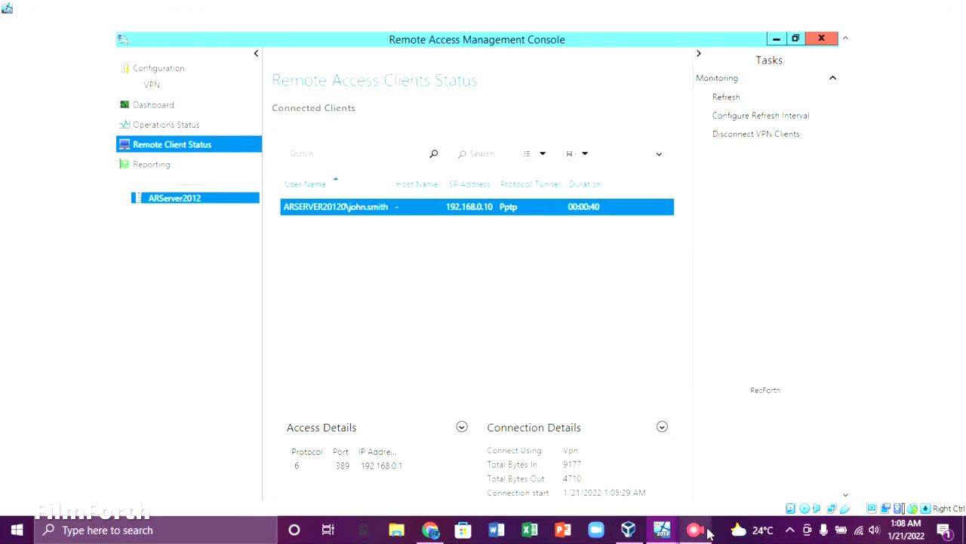